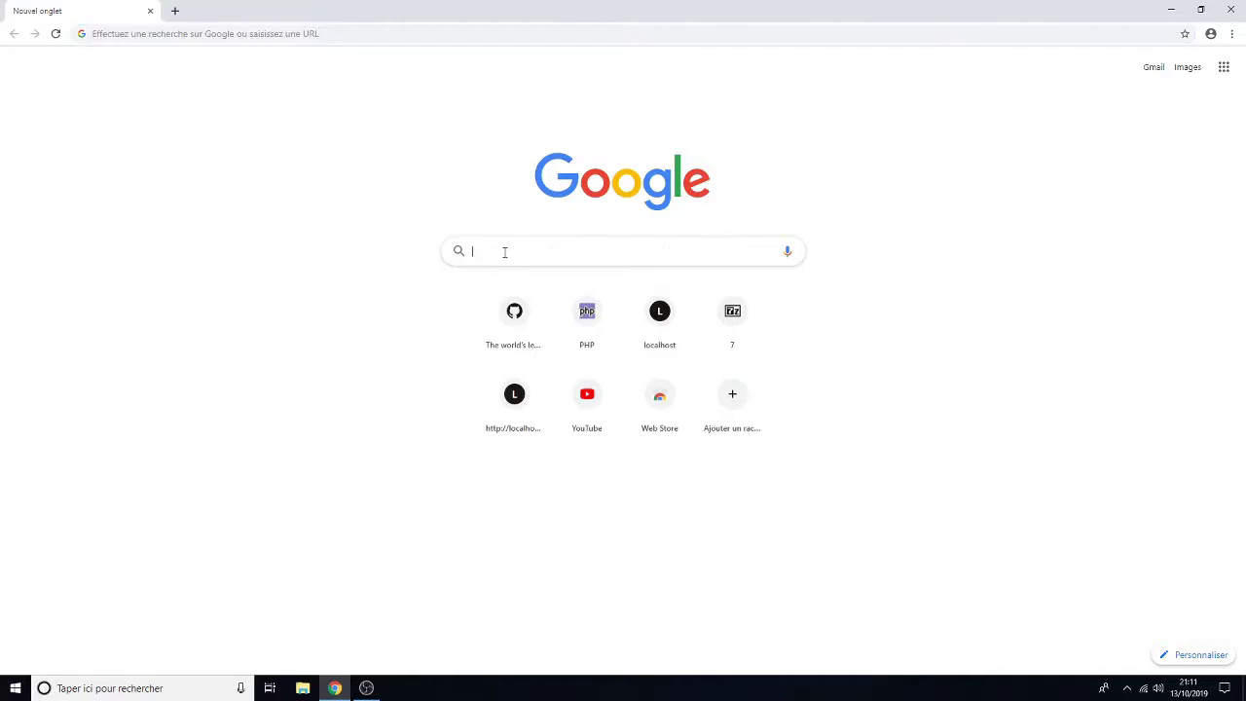
Step: Search Google for "git for windows" and open the official gitforwindows.org site
{"action": "left_click", "coordinate": [417, 212]}
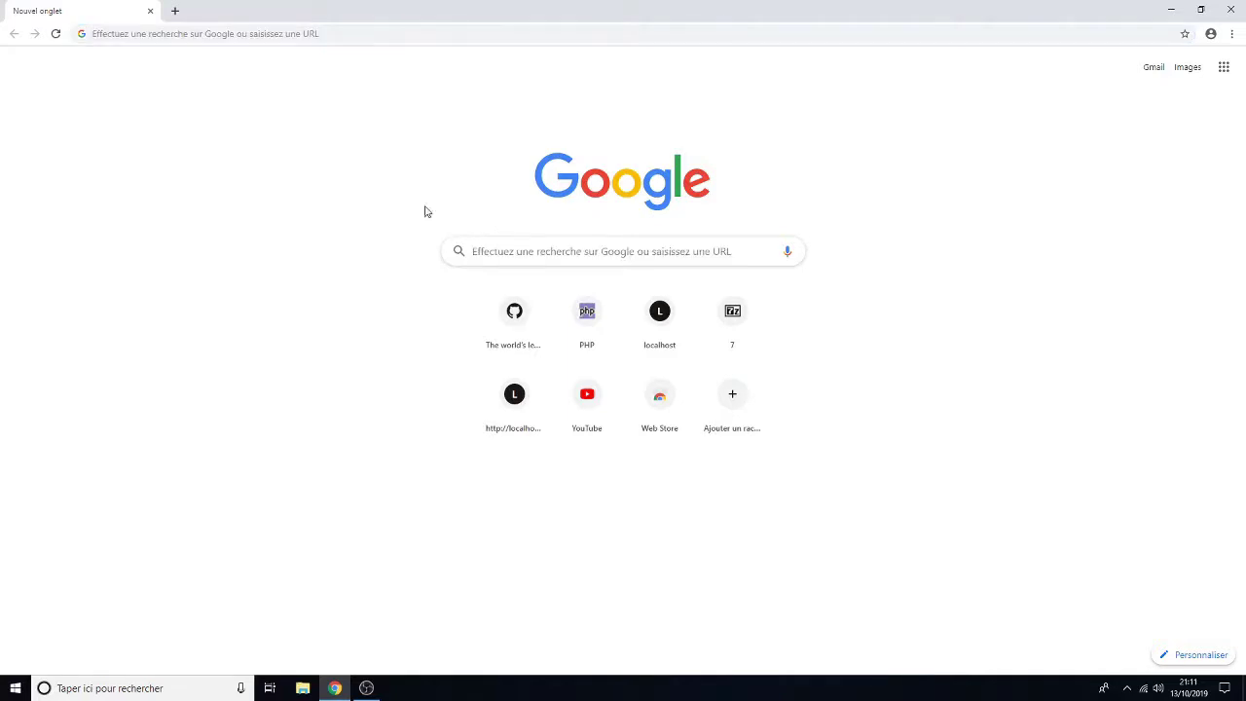
{"action": "left_click", "coordinate": [505, 254]}
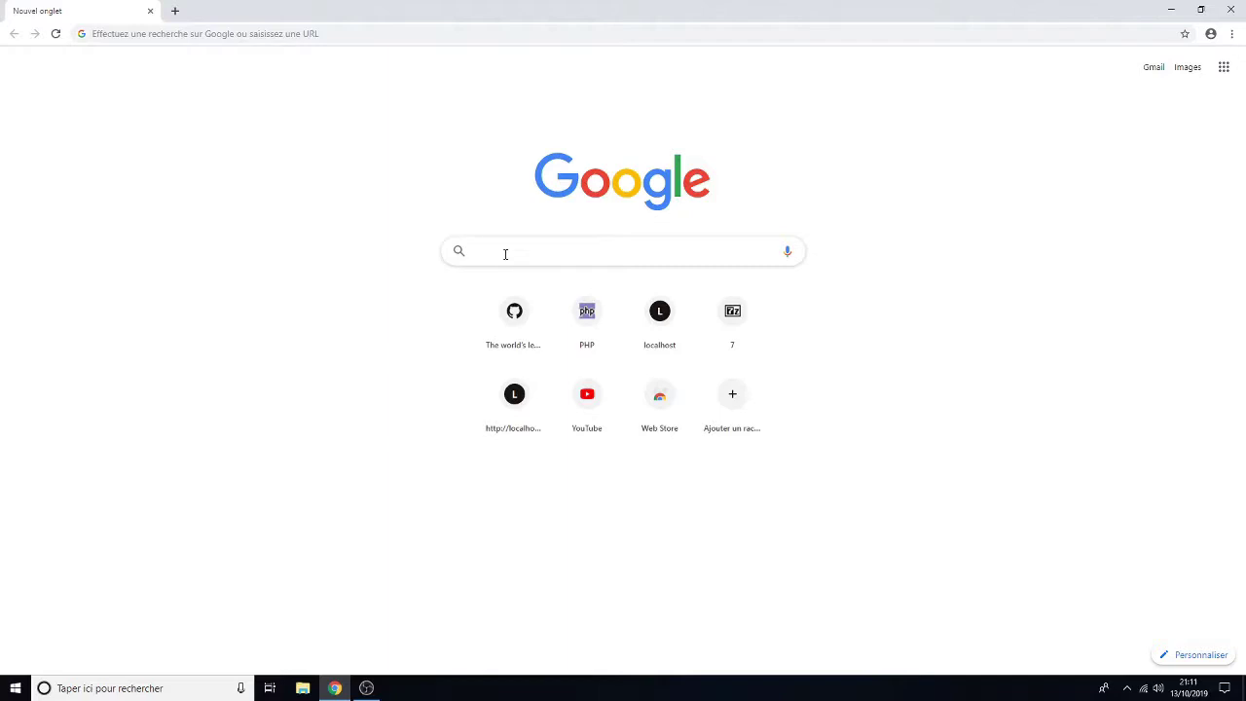
{"action": "type", "text": "git for"}
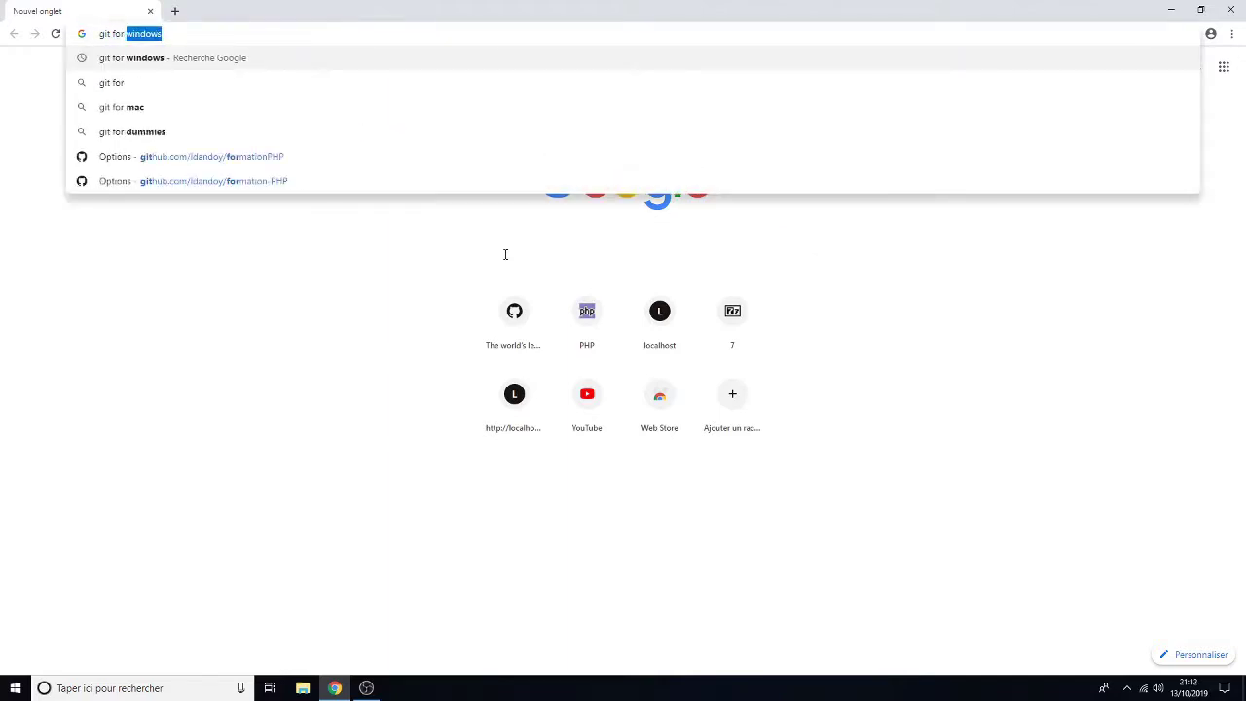
{"action": "key", "text": "Return"}
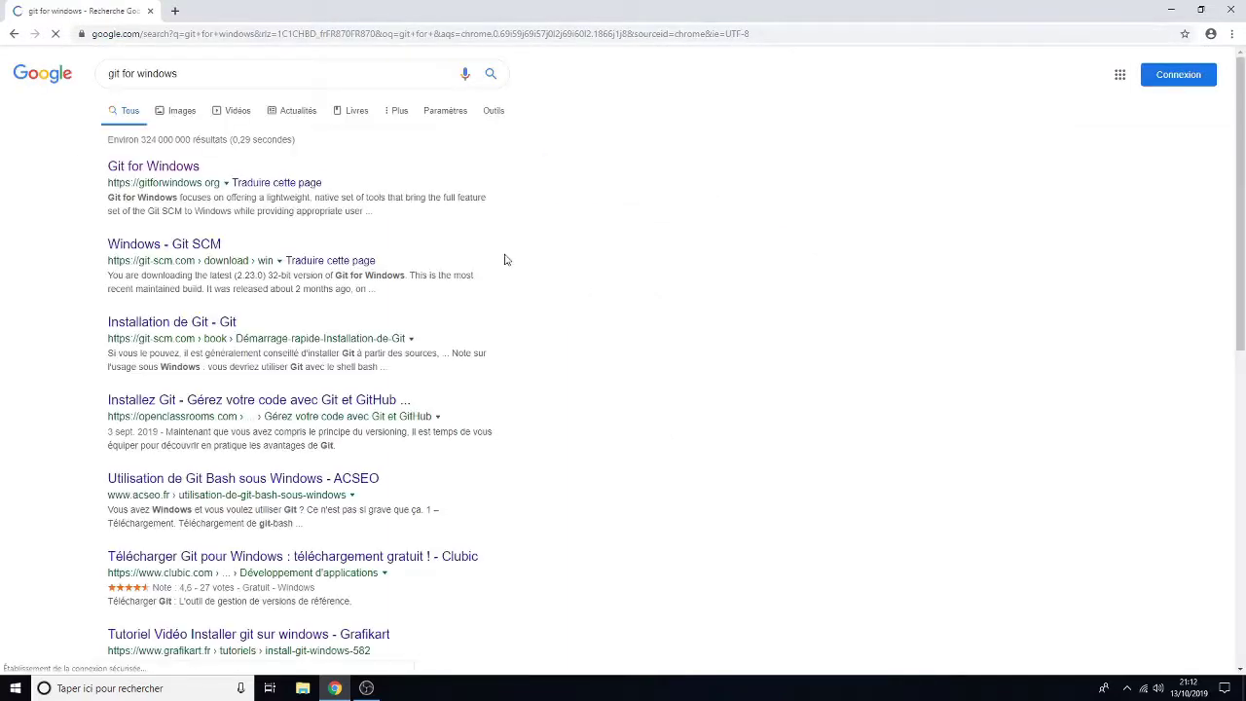
{"action": "left_click", "coordinate": [153, 171]}
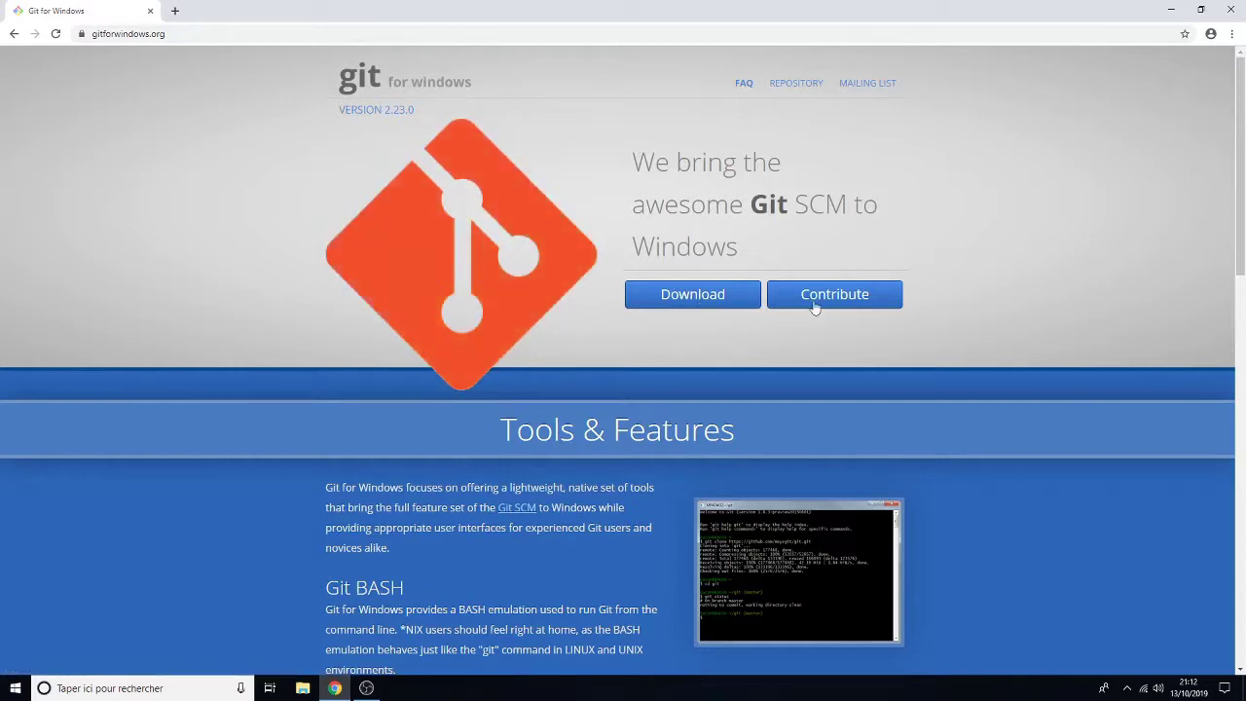
Step: Switch to File Explorer and launch the Git-2.23.0-64-bit.exe installer from the Downloads folder
{"action": "left_click", "coordinate": [1171, 10]}
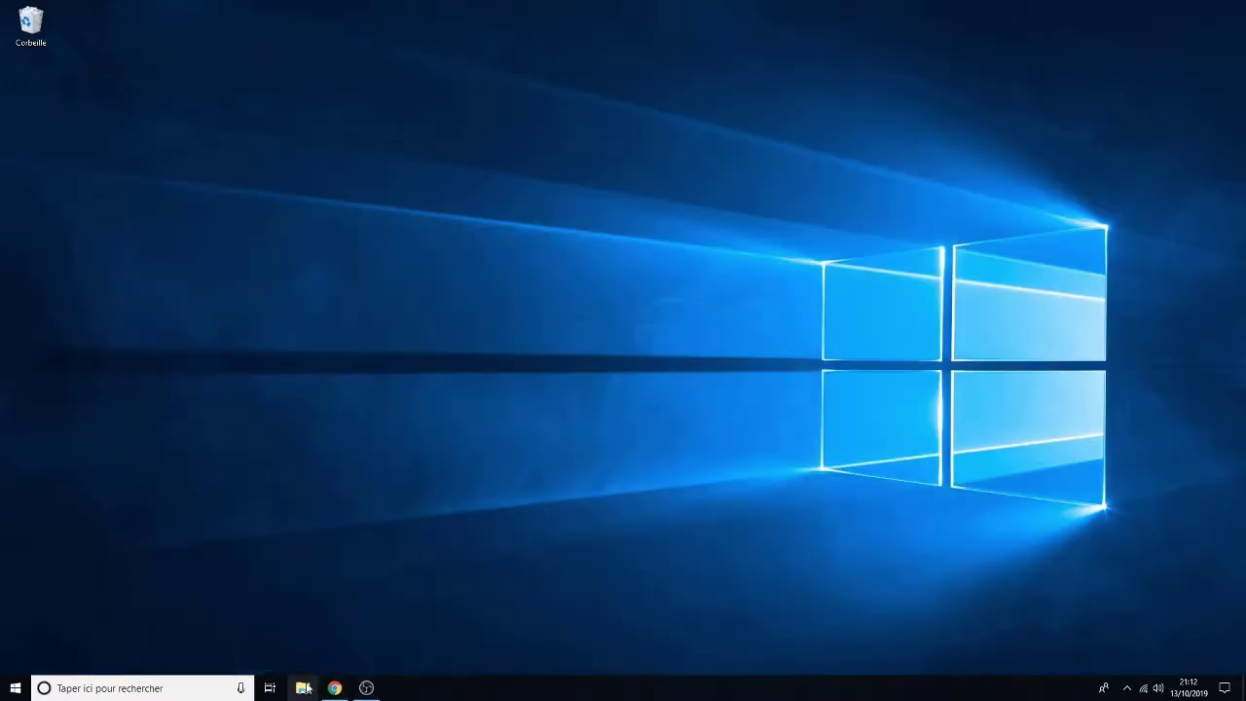
{"action": "left_click", "coordinate": [303, 687]}
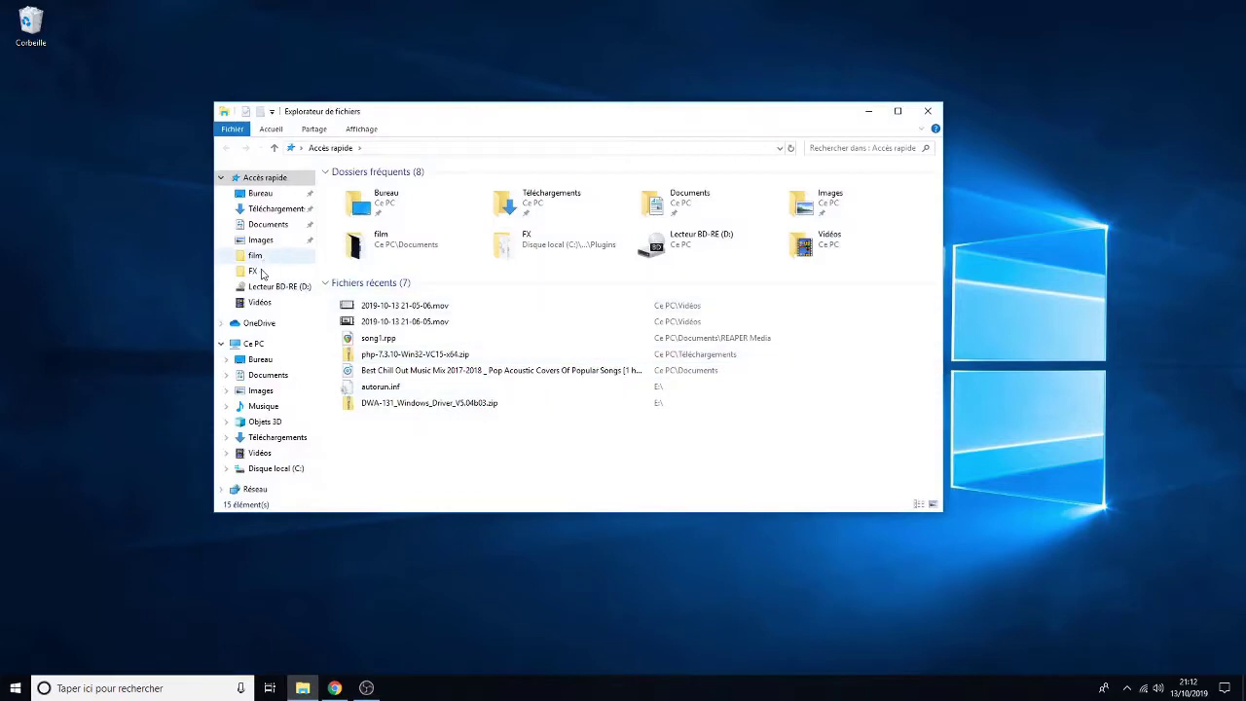
{"action": "left_click", "coordinate": [277, 437]}
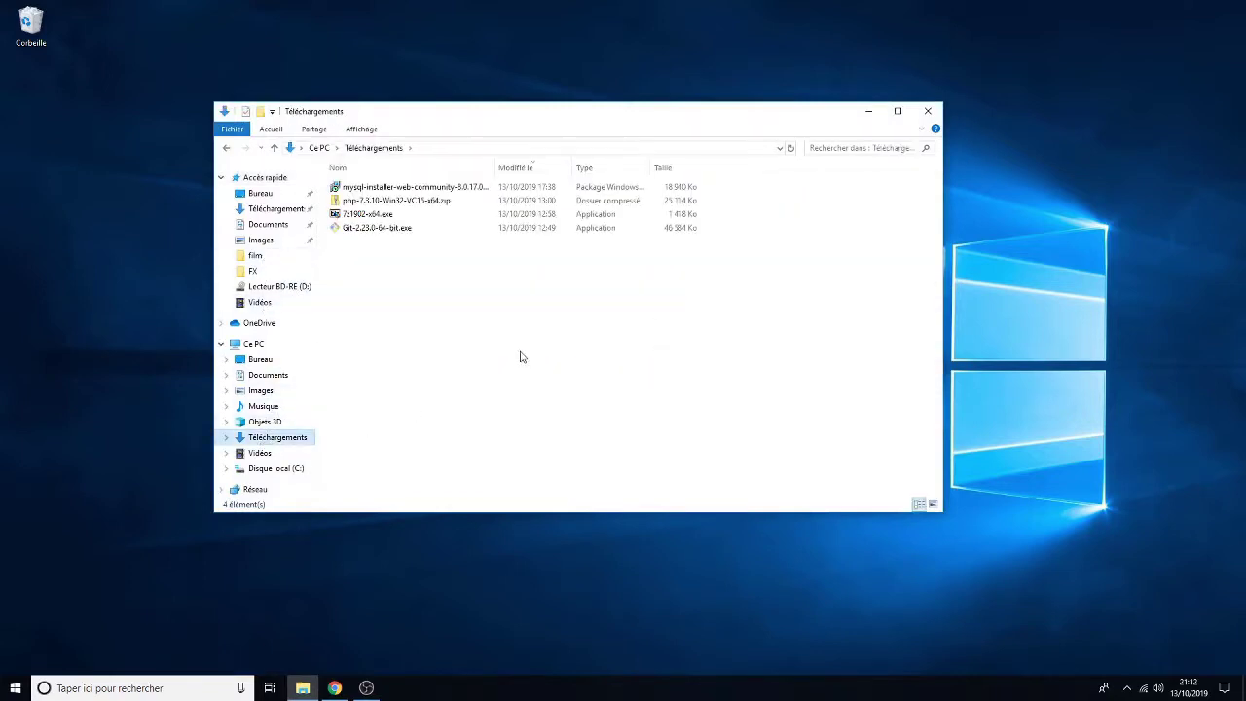
{"action": "left_click", "coordinate": [378, 230]}
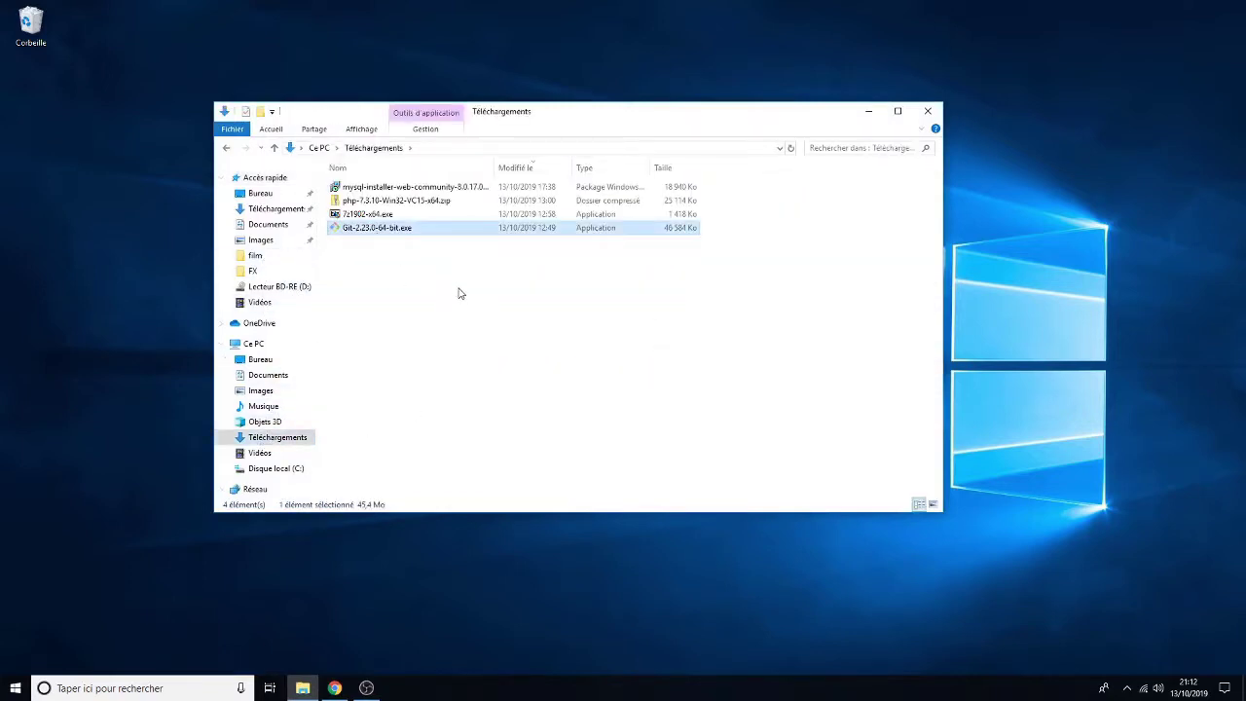
{"action": "double_click", "coordinate": [366, 230]}
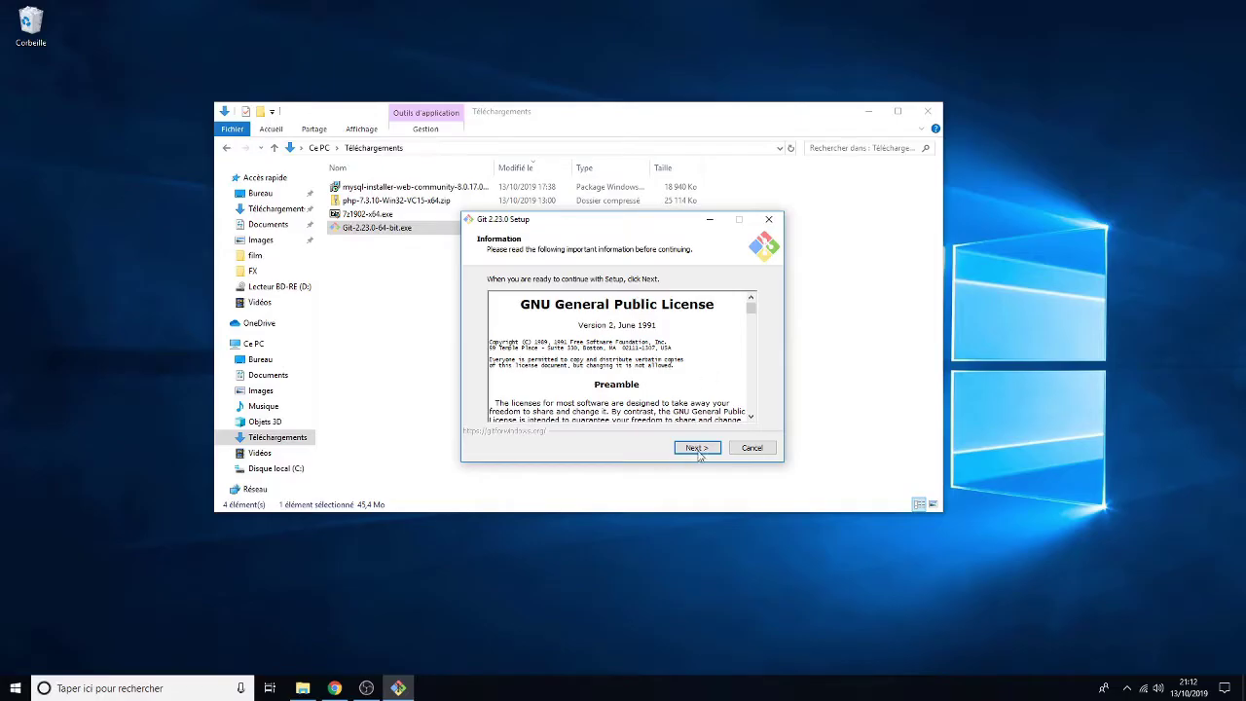
Step: Accept the license and agree to install Git into the existing folder C:\Program Files\Git
{"action": "left_click", "coordinate": [697, 449]}
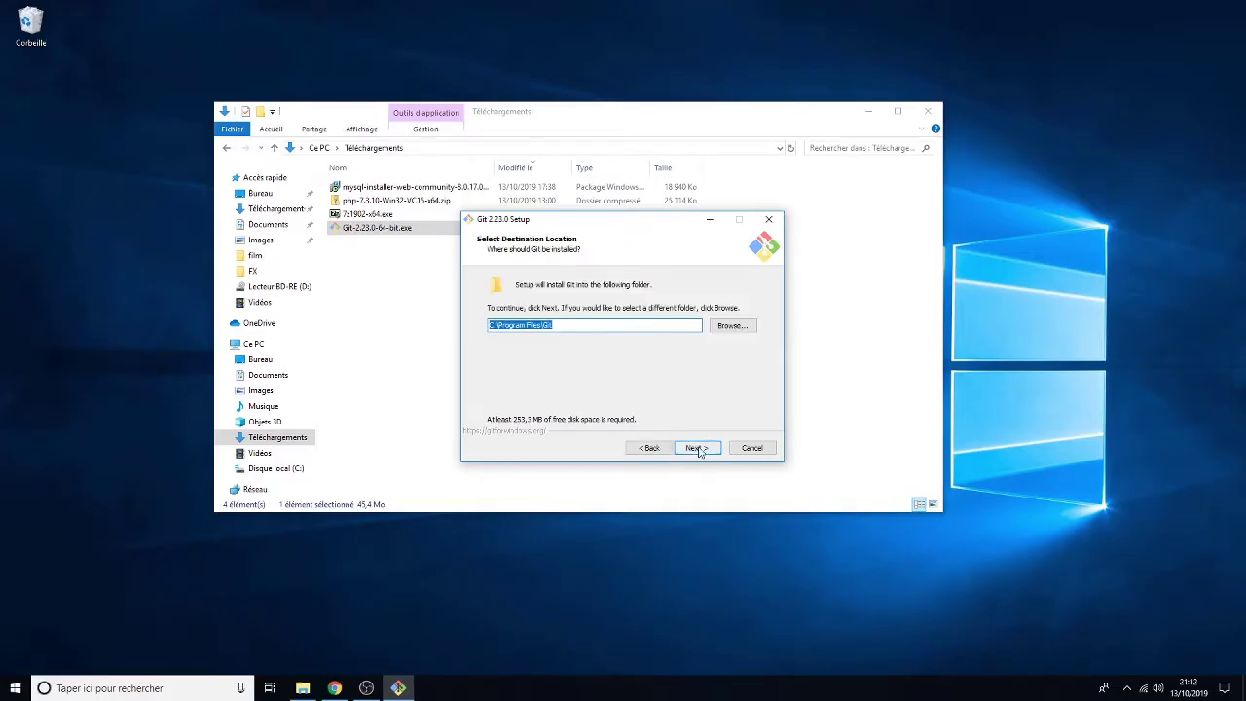
{"action": "left_click", "coordinate": [697, 449]}
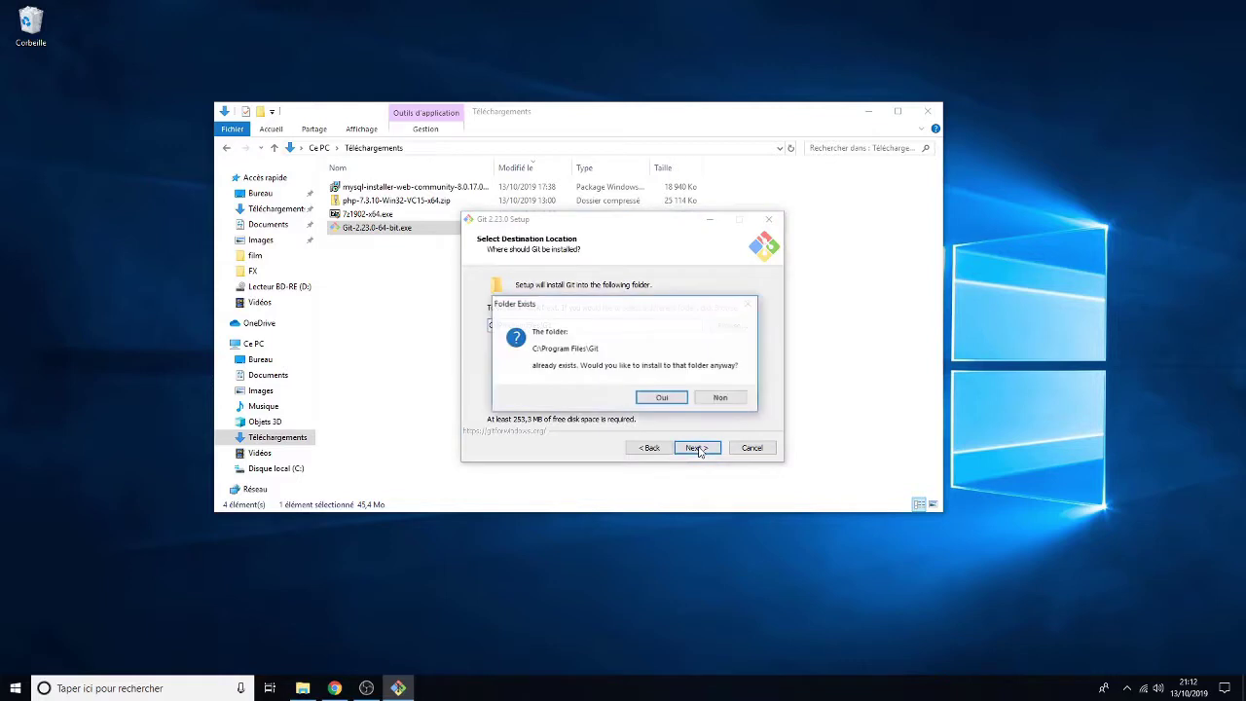
{"action": "left_click", "coordinate": [673, 400]}
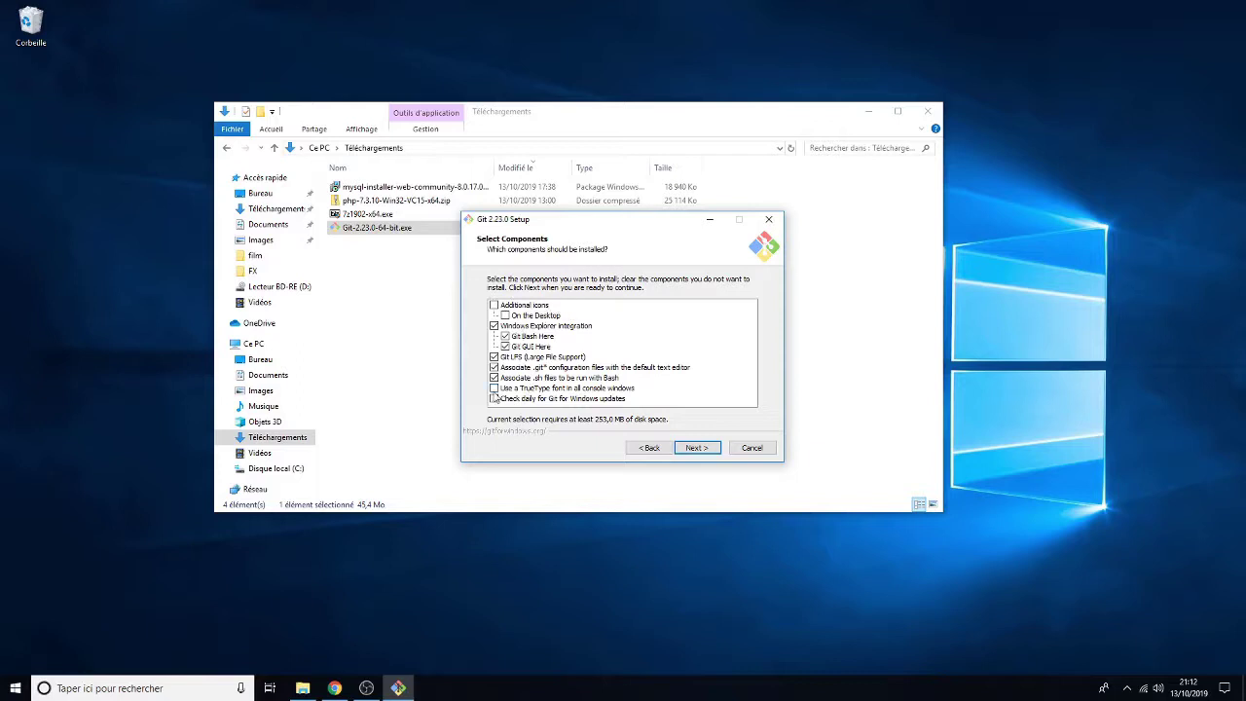
Step: Enable the TrueType console font and daily Git update checks, and keep Git as the Start Menu folder
{"action": "left_click", "coordinate": [493, 388]}
{"action": "left_click", "coordinate": [494, 399]}
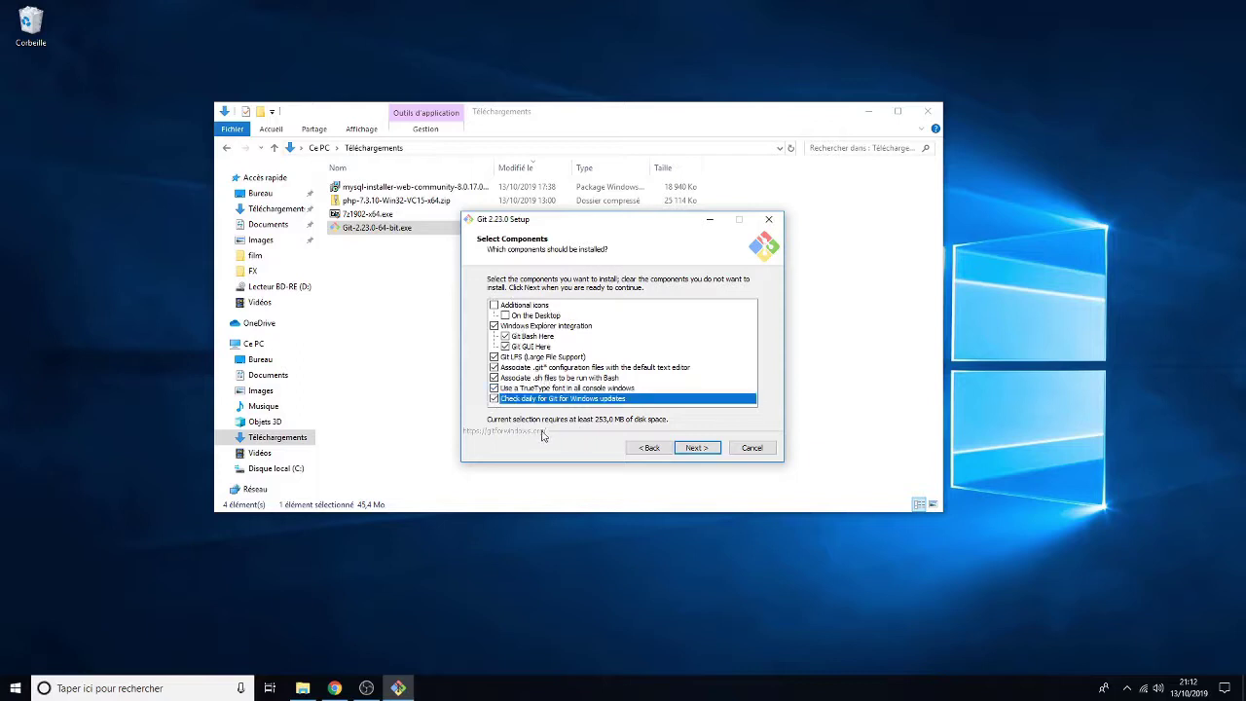
{"action": "left_click", "coordinate": [692, 449]}
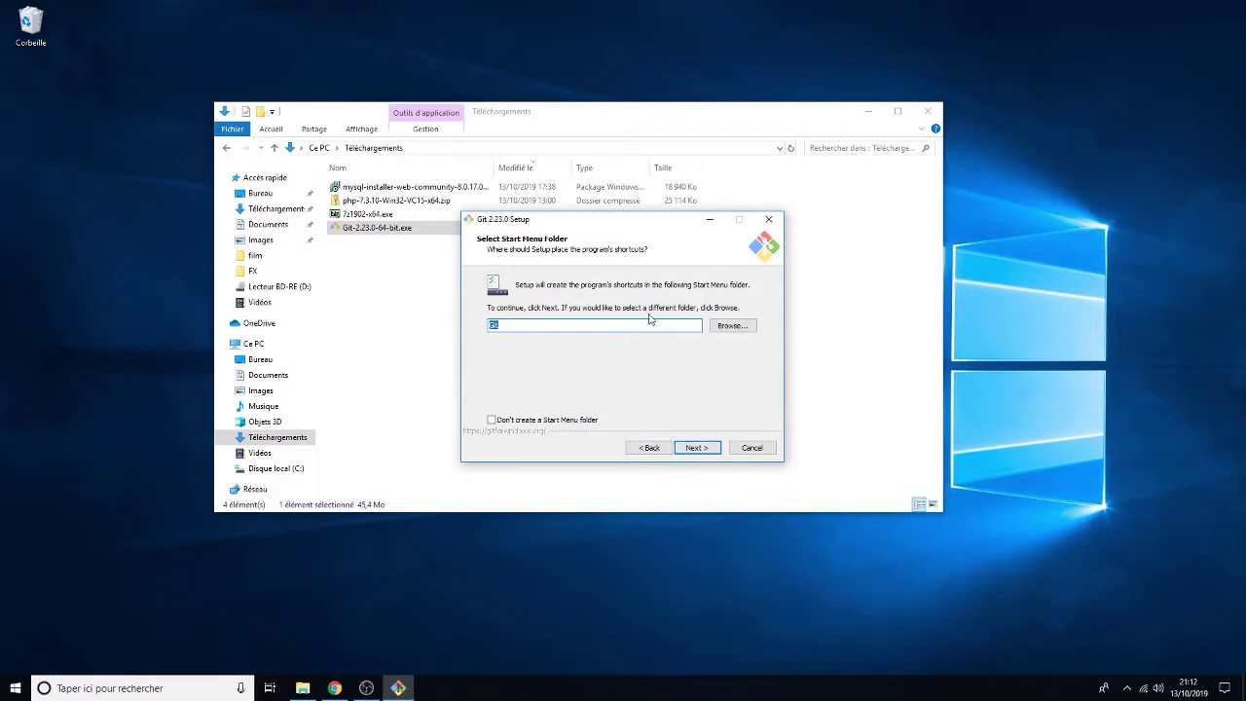
{"action": "left_click", "coordinate": [705, 450]}
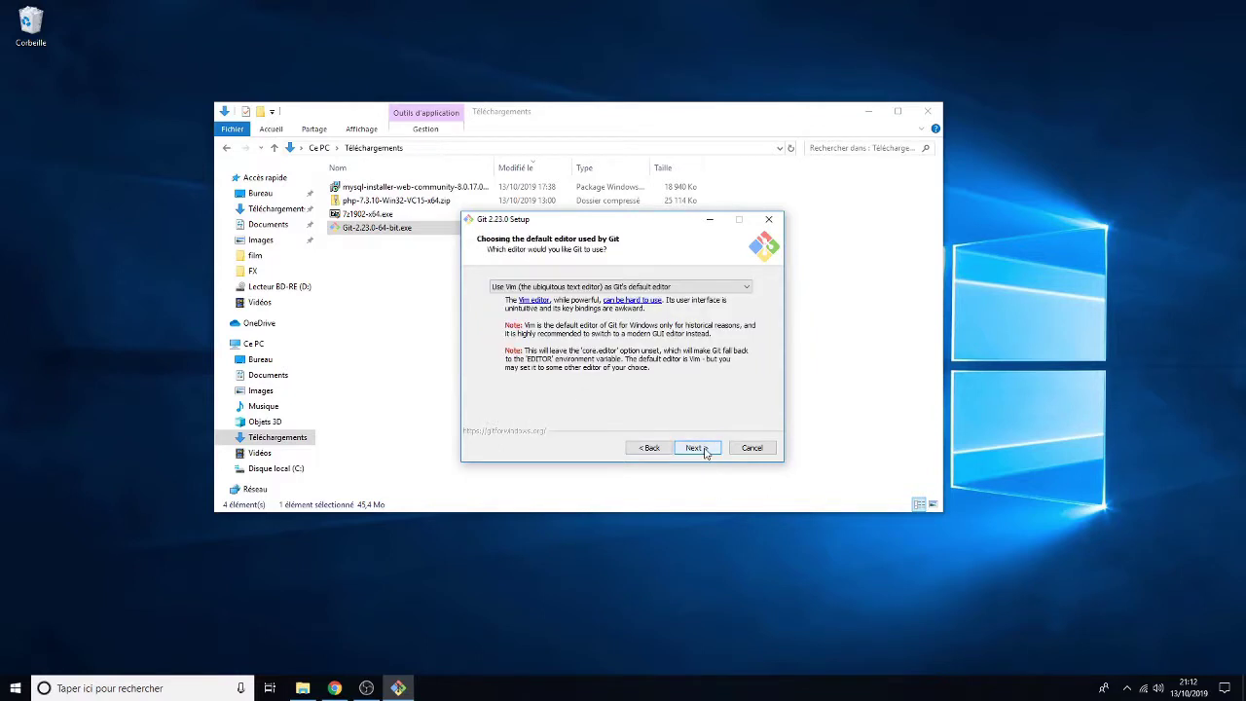
Step: Choose Vim as Git's default editor and continue the setup
{"action": "left_click", "coordinate": [623, 286]}
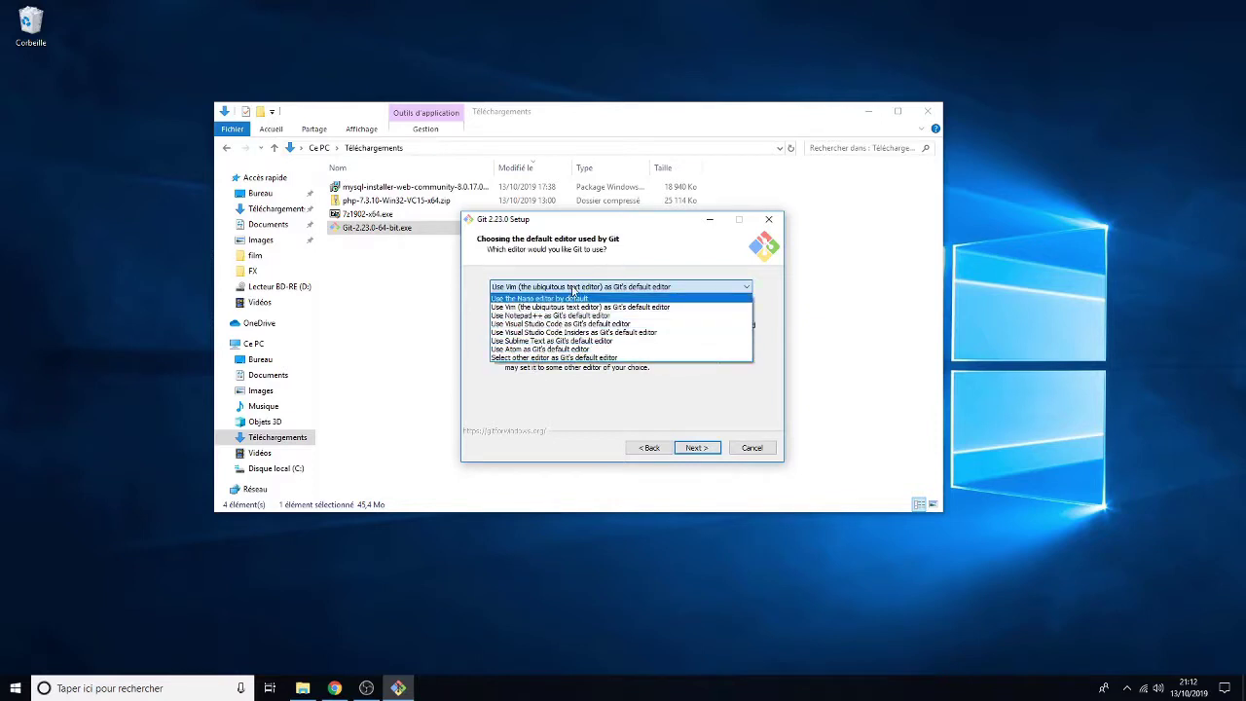
{"action": "left_click", "coordinate": [569, 306]}
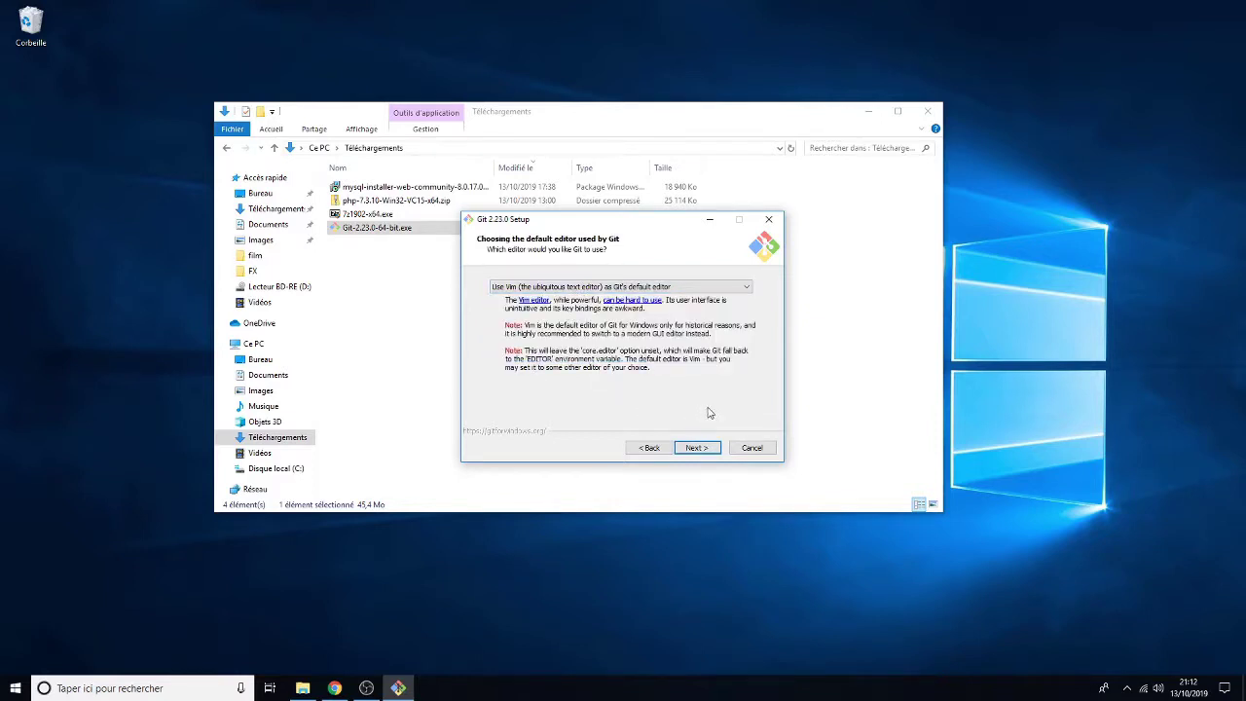
{"action": "left_click", "coordinate": [703, 453]}
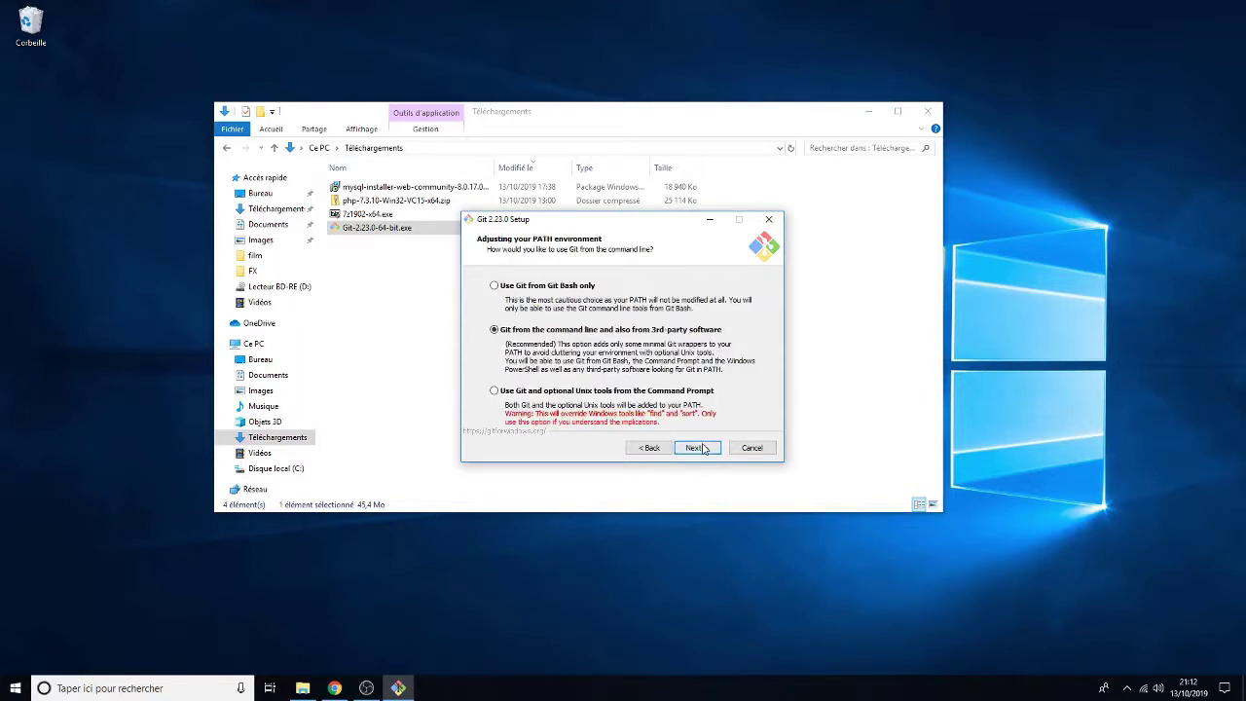
Step: Keep Git available from the command line and 3rd-party software, with Windows-style checkout and Unix-style commit line endings
{"action": "left_click", "coordinate": [702, 451]}
{"action": "left_click", "coordinate": [701, 450]}
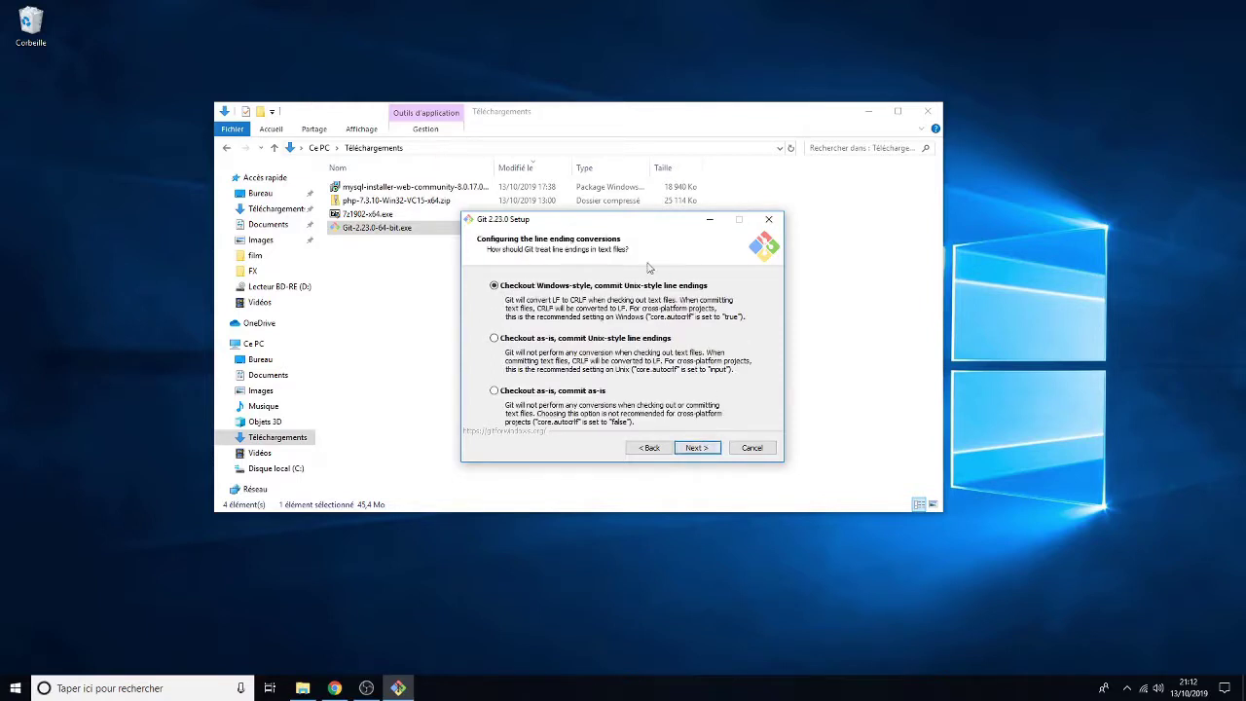
{"action": "left_click", "coordinate": [648, 402]}
{"action": "left_click", "coordinate": [700, 449]}
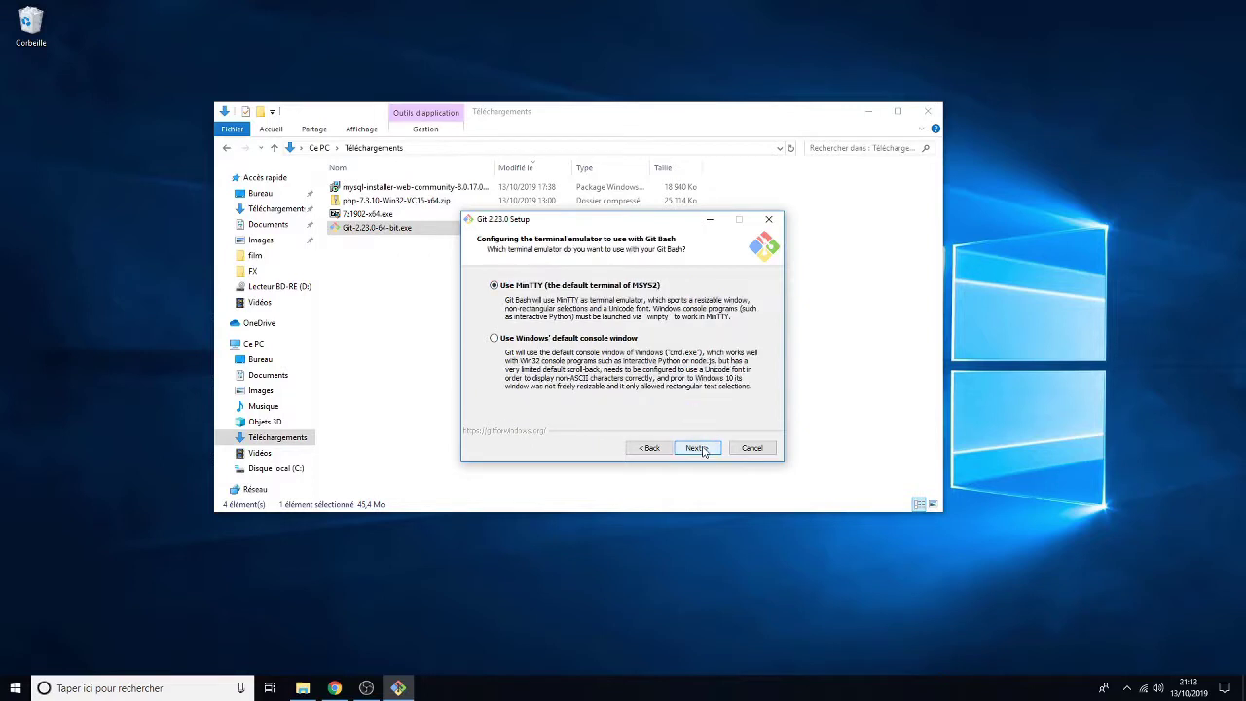
Step: Keep MinTTY as the Git Bash terminal, accept the extra options and run the installation
{"action": "left_click", "coordinate": [700, 448]}
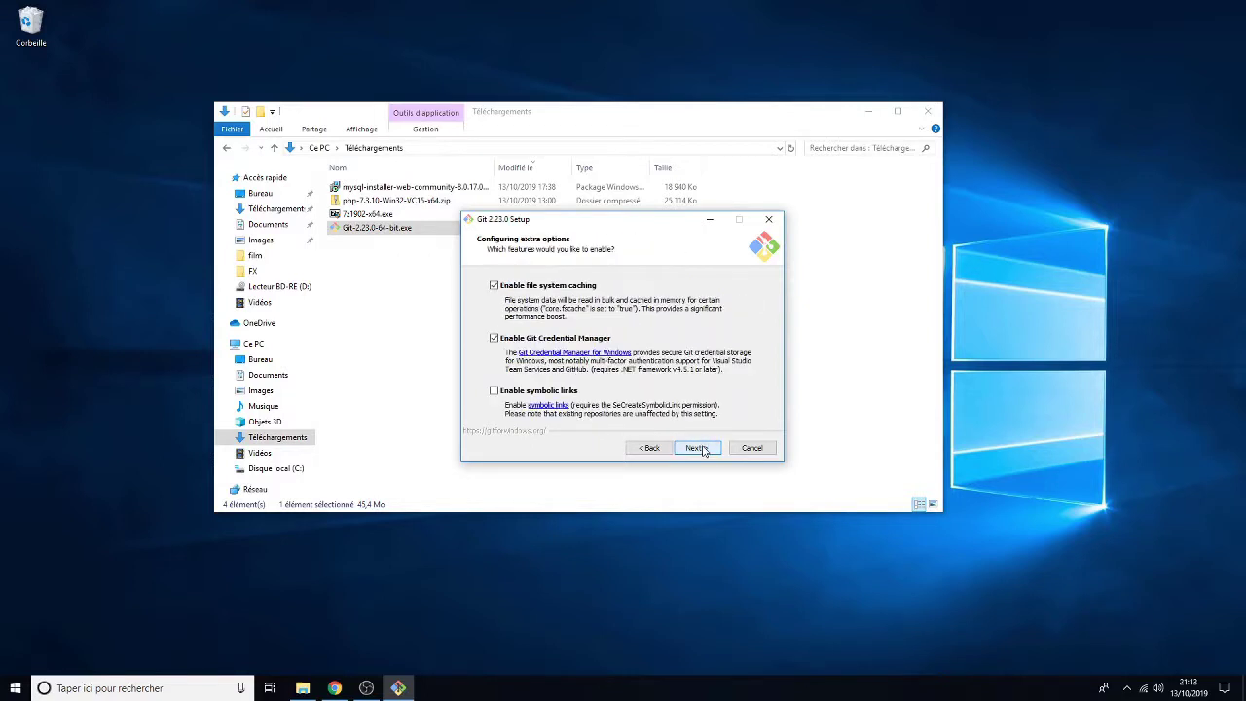
{"action": "left_click", "coordinate": [517, 392]}
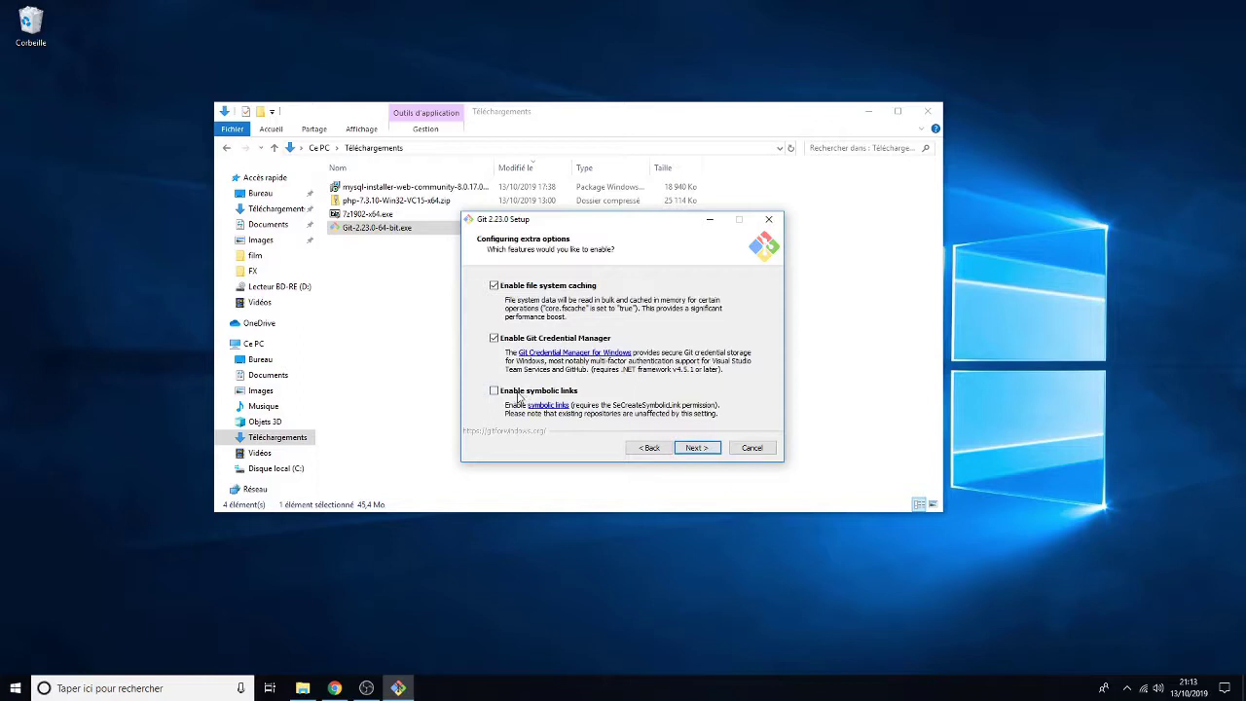
{"action": "left_click", "coordinate": [695, 448]}
{"action": "left_click", "coordinate": [697, 449]}
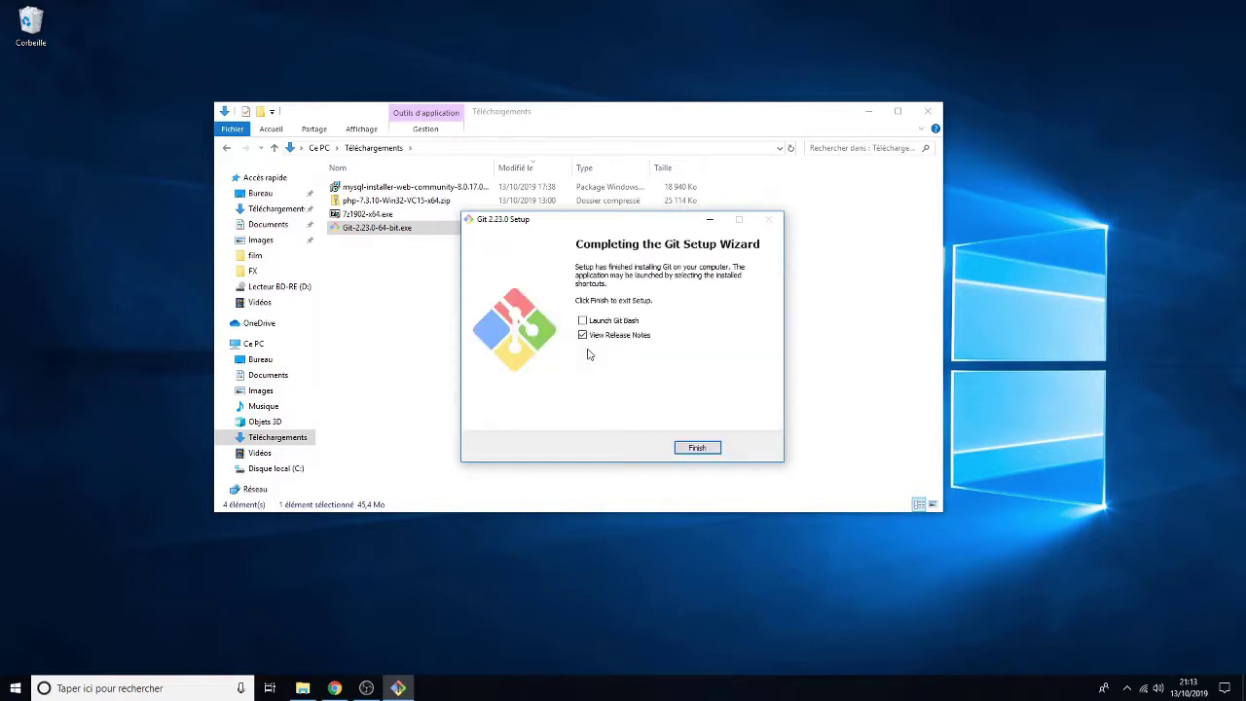
Step: Finish and close the completed Git setup wizard
{"action": "left_click", "coordinate": [697, 449]}
{"action": "left_click", "coordinate": [465, 403]}
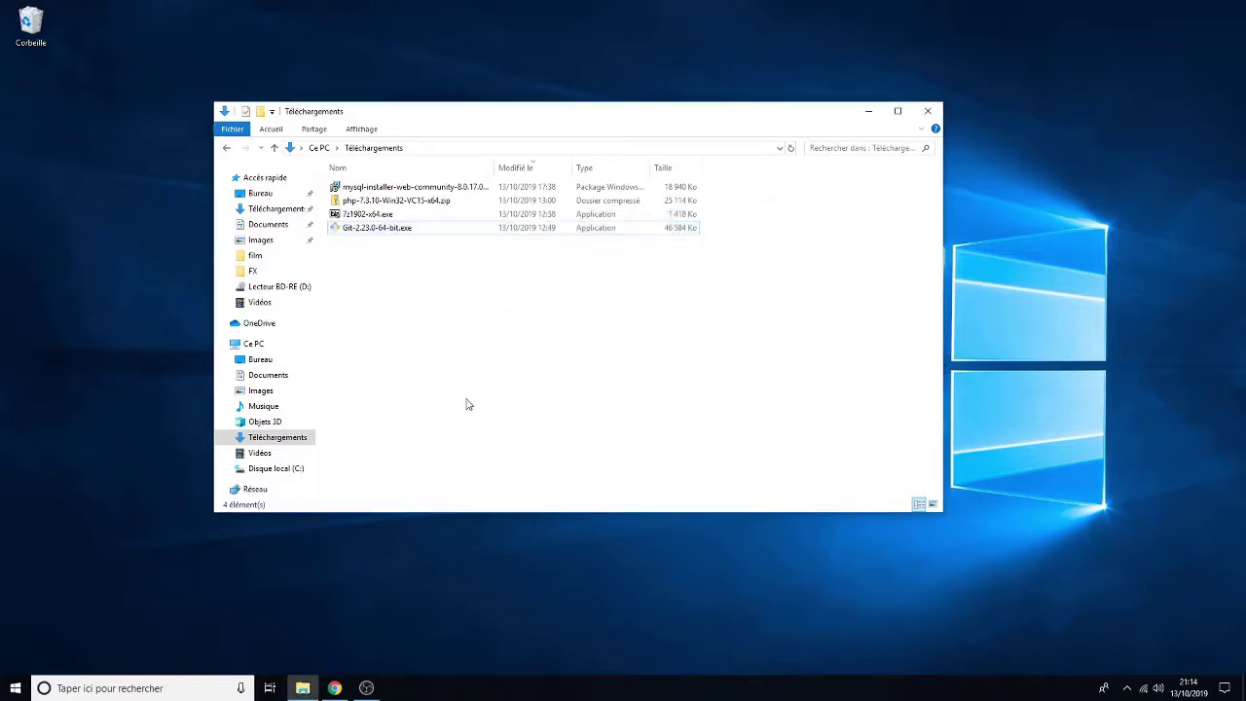
{"action": "left_click", "coordinate": [303, 688]}
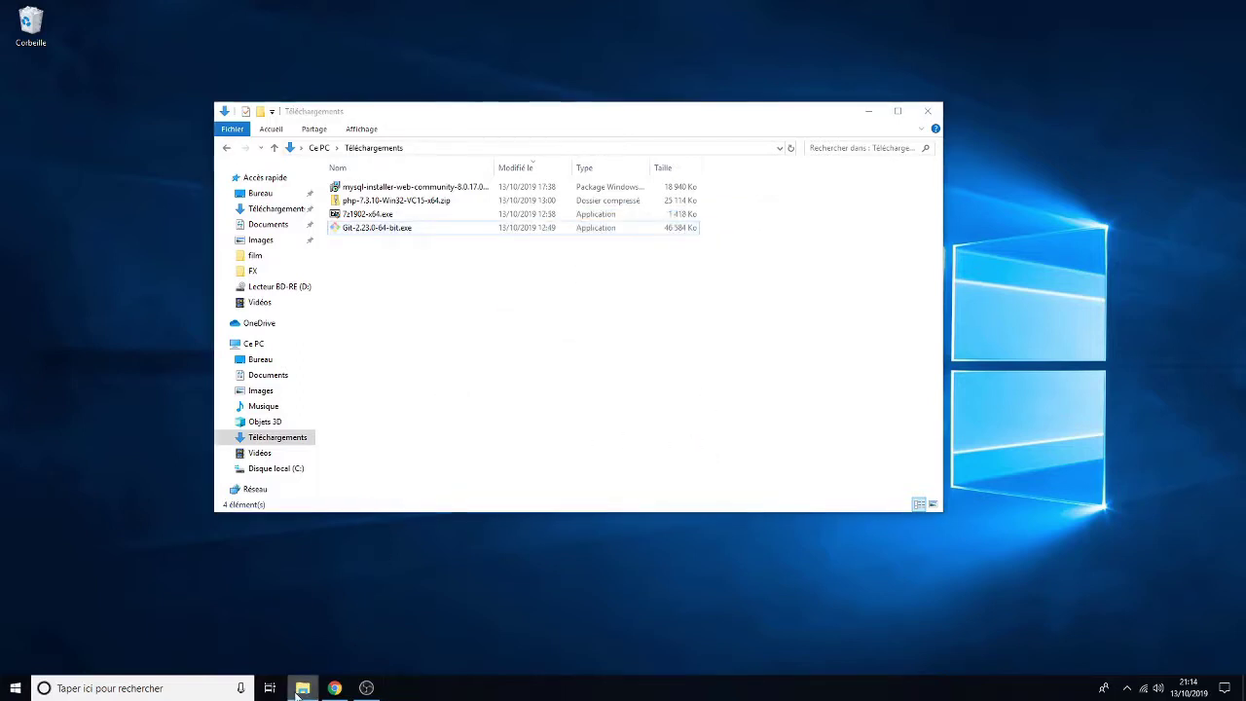
Step: Switch back to Chrome, open github.com in a new tab and dismiss the translation offer
{"action": "left_click", "coordinate": [335, 688]}
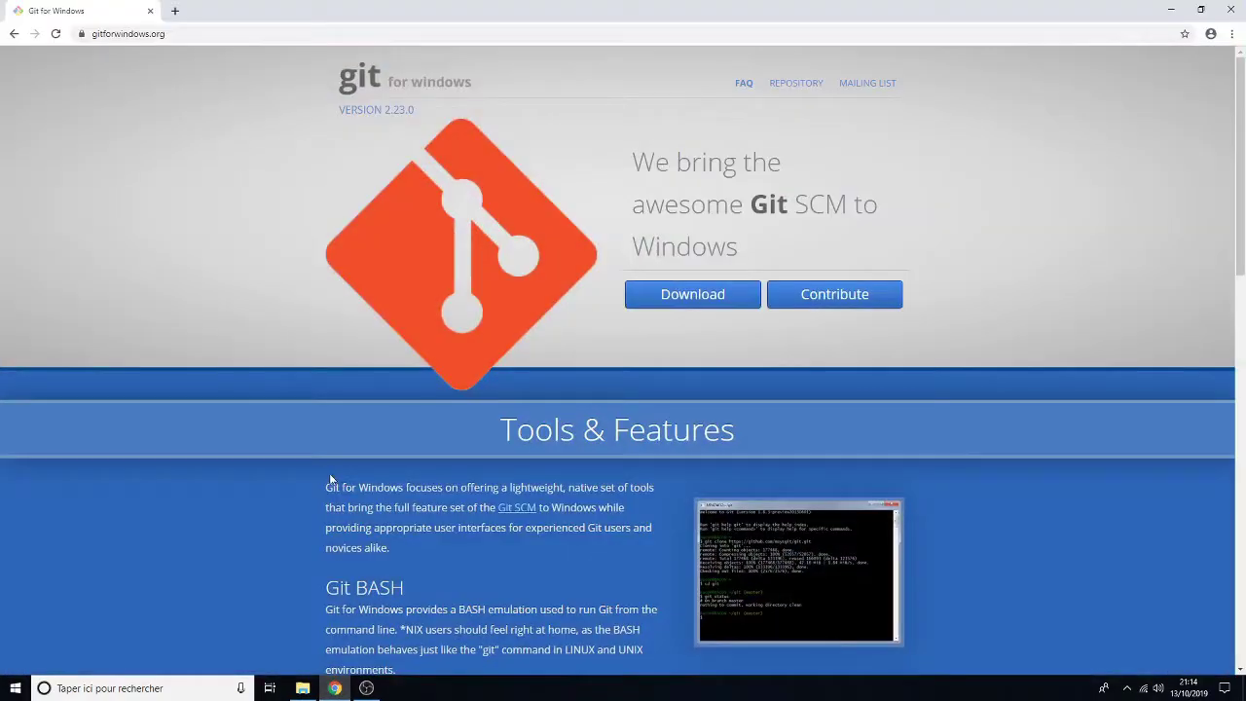
{"action": "left_click", "coordinate": [175, 10]}
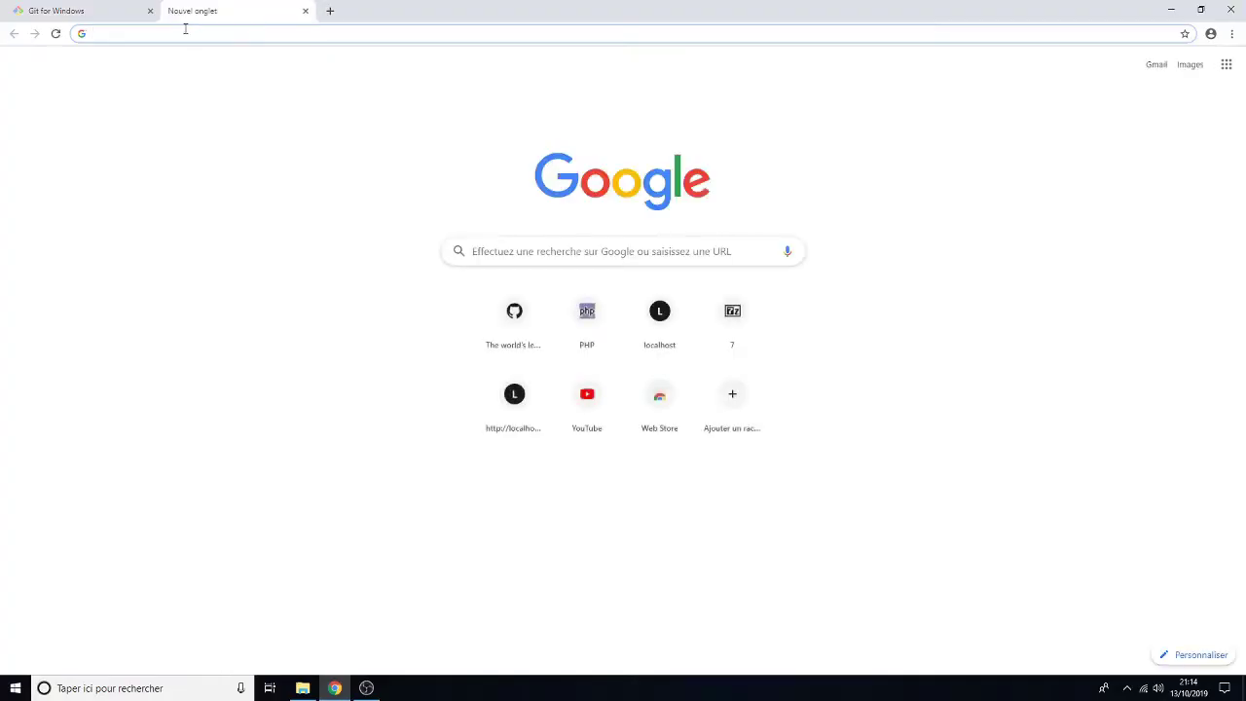
{"action": "type", "text": "githu"}
{"action": "key", "text": "Return"}
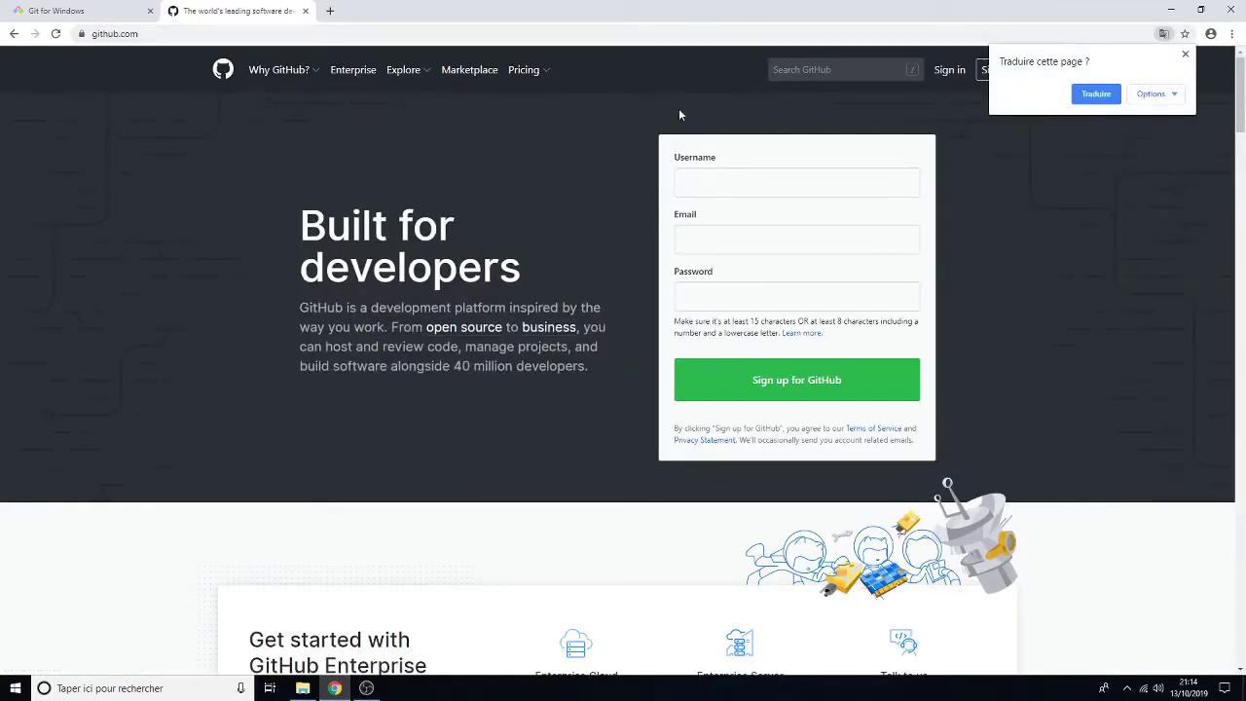
{"action": "left_click", "coordinate": [1184, 54]}
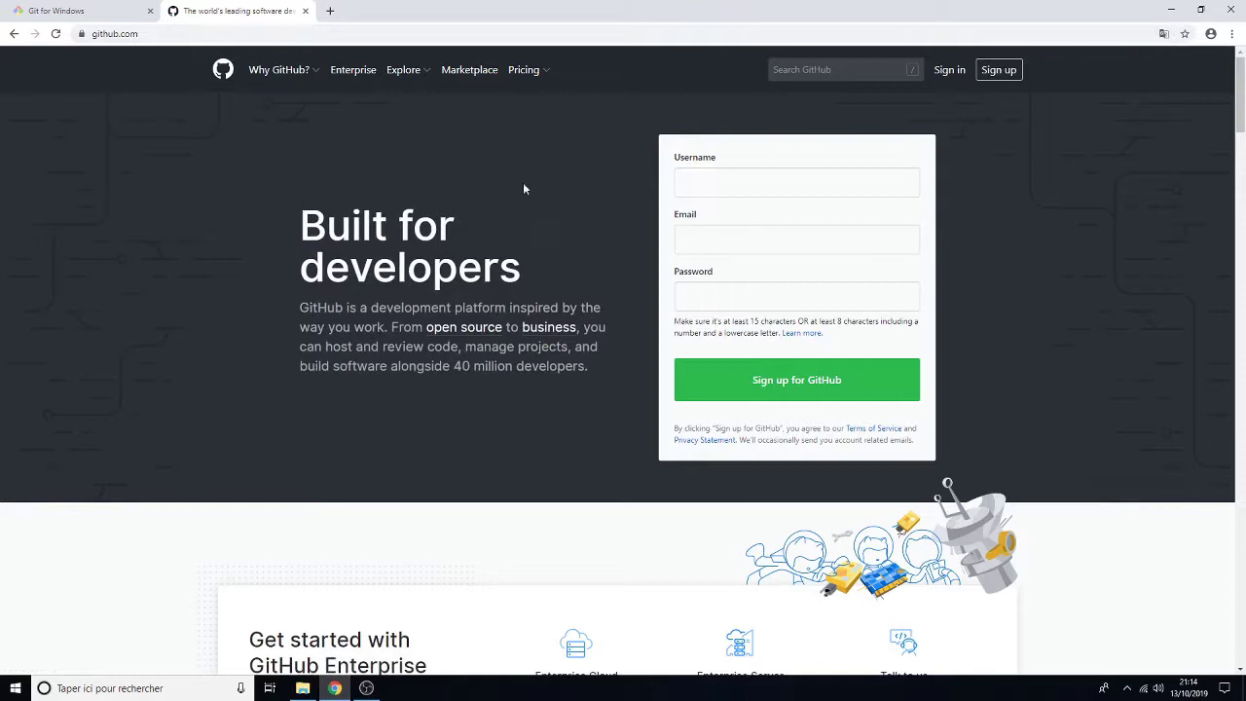
Step: Sign in to GitHub with the account's username and password
{"action": "left_click", "coordinate": [952, 70]}
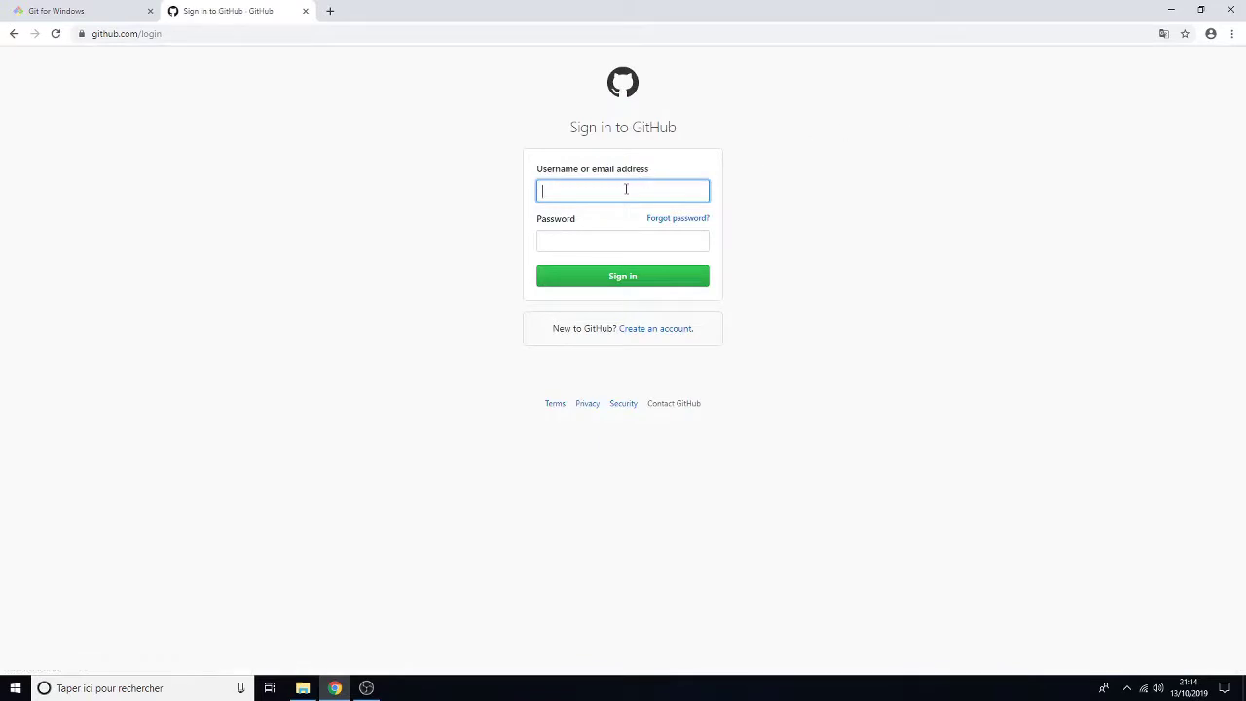
{"action": "left_click", "coordinate": [601, 223]}
{"action": "left_click", "coordinate": [588, 239]}
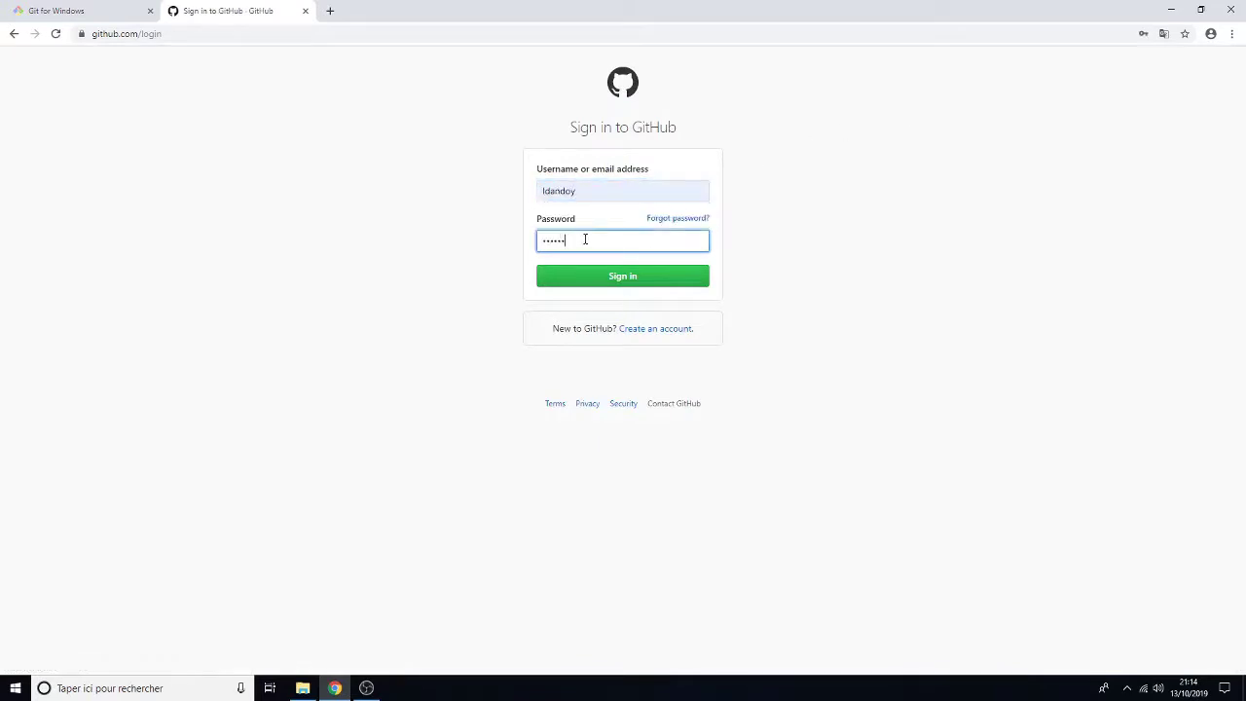
{"action": "key", "text": "Return"}
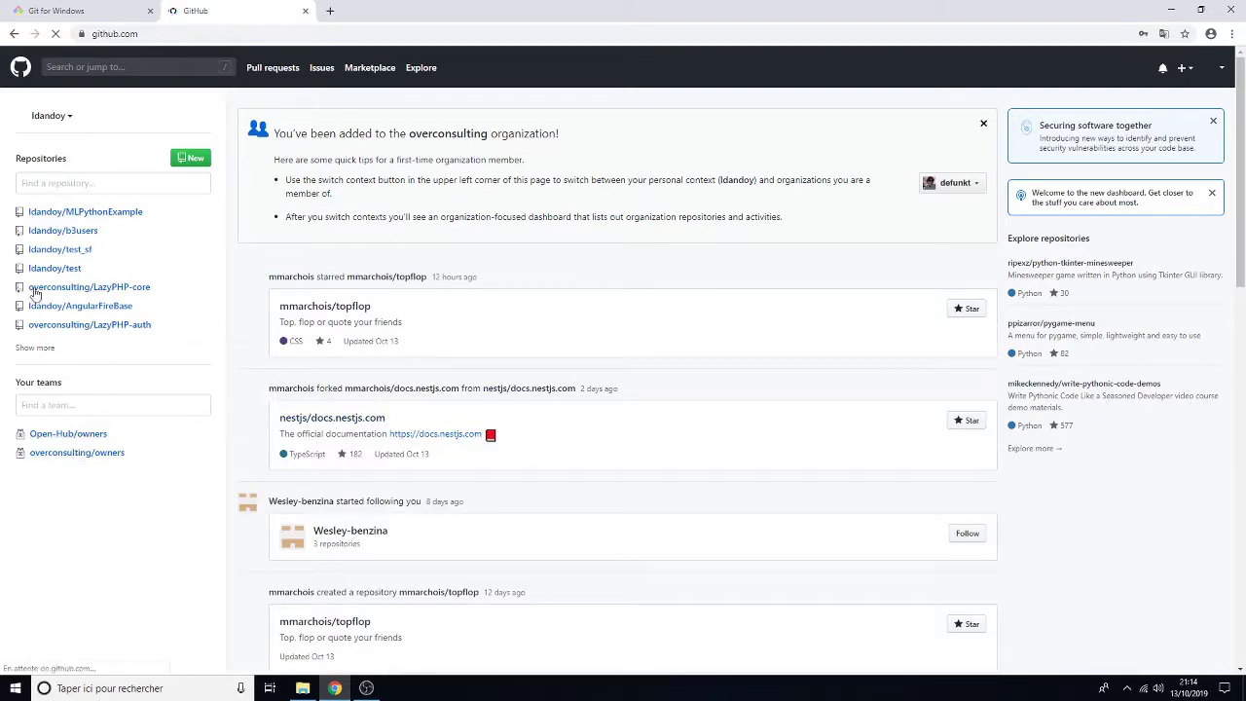
Step: Create a public repository named formation-PHP, initialized with a README and the GNU General Public License v3.0
{"action": "left_click", "coordinate": [194, 159]}
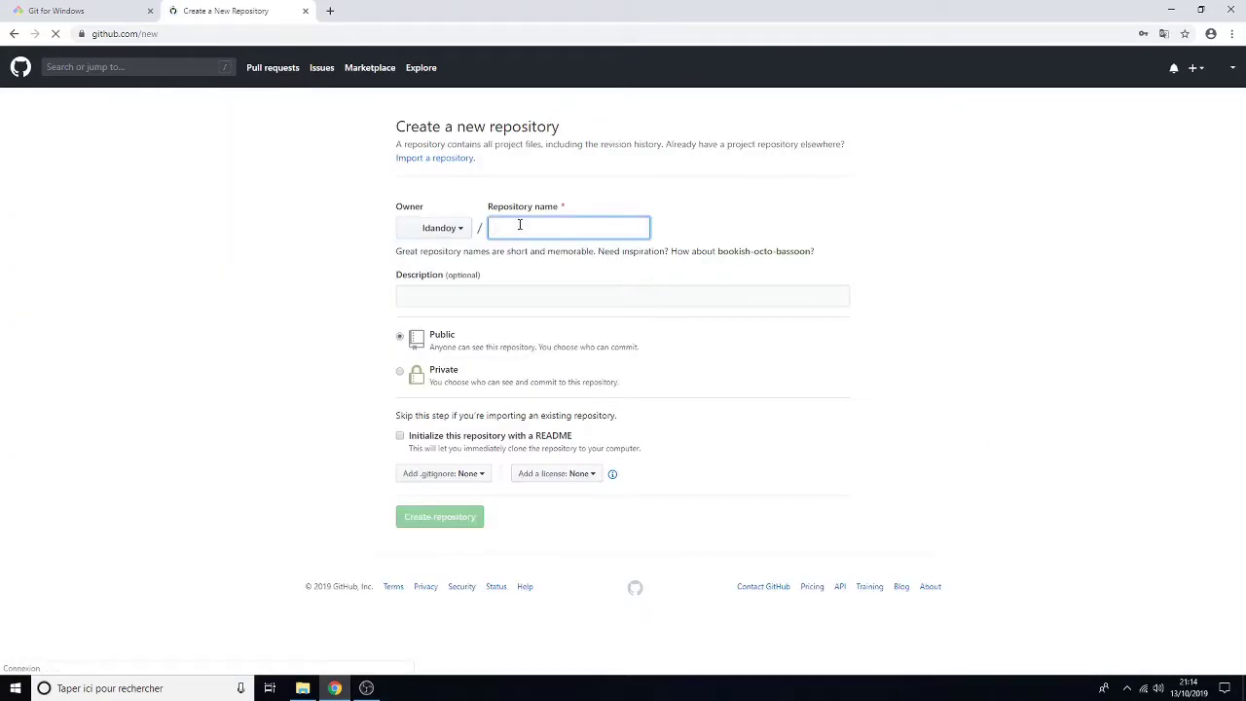
{"action": "type", "text": "formation-PHP"}
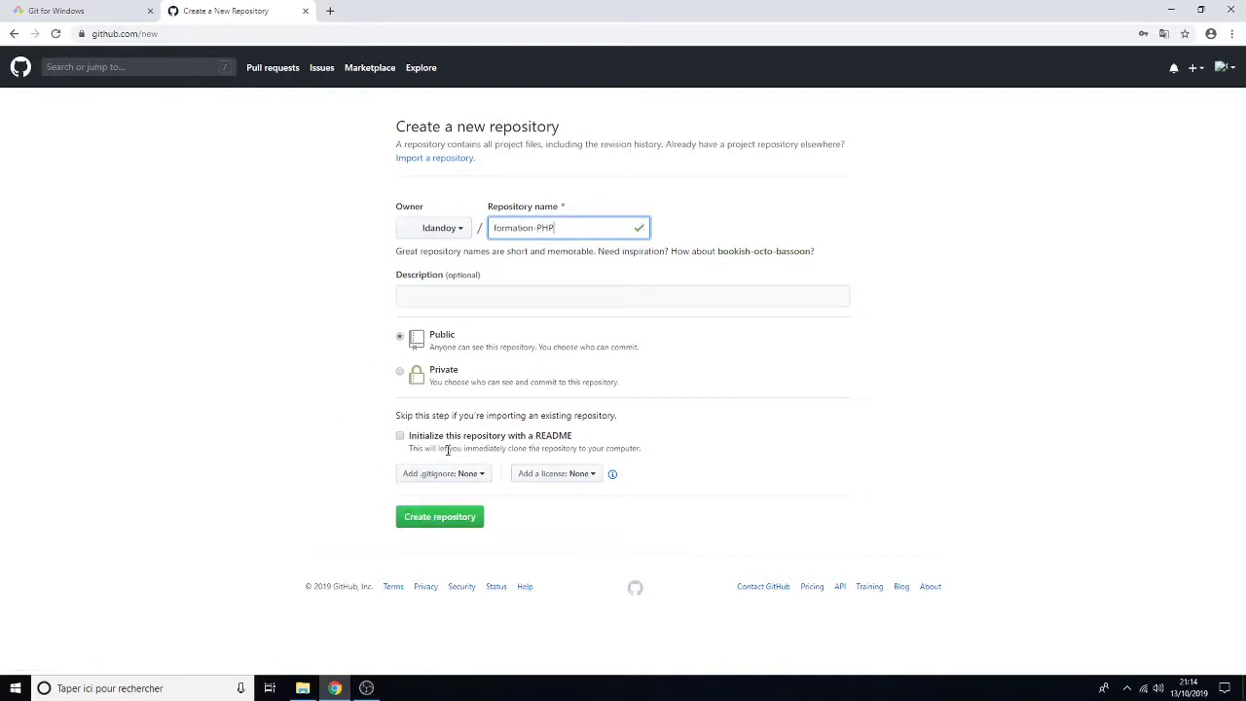
{"action": "left_click", "coordinate": [400, 437]}
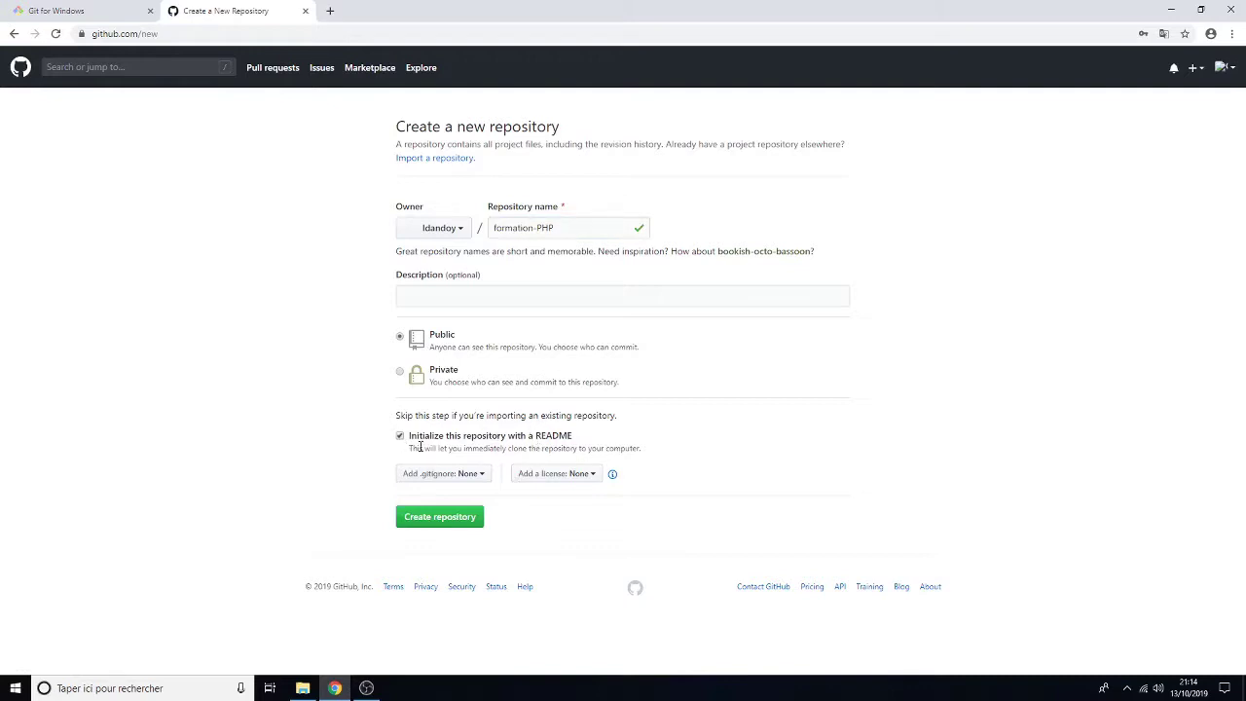
{"action": "left_click", "coordinate": [570, 477]}
{"action": "scroll", "coordinate": [570, 477], "scroll_direction": "down", "scroll_amount": 2}
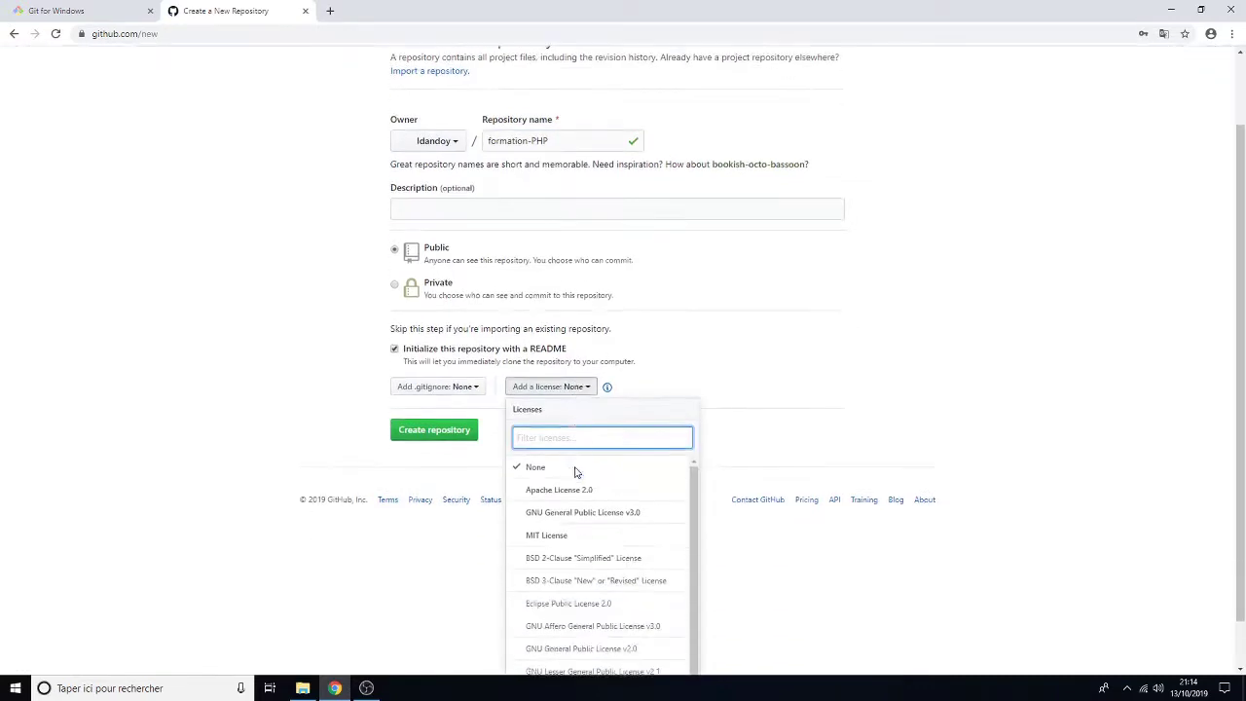
{"action": "left_click", "coordinate": [572, 459]}
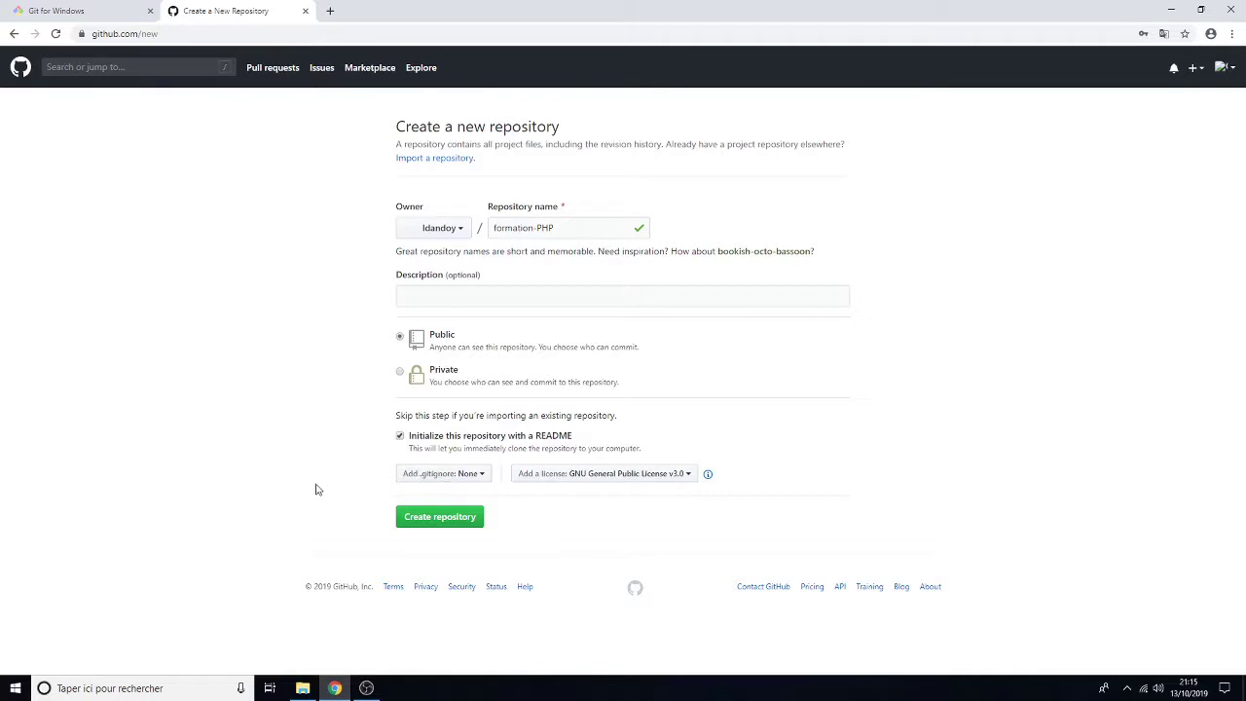
{"action": "left_click", "coordinate": [444, 523]}
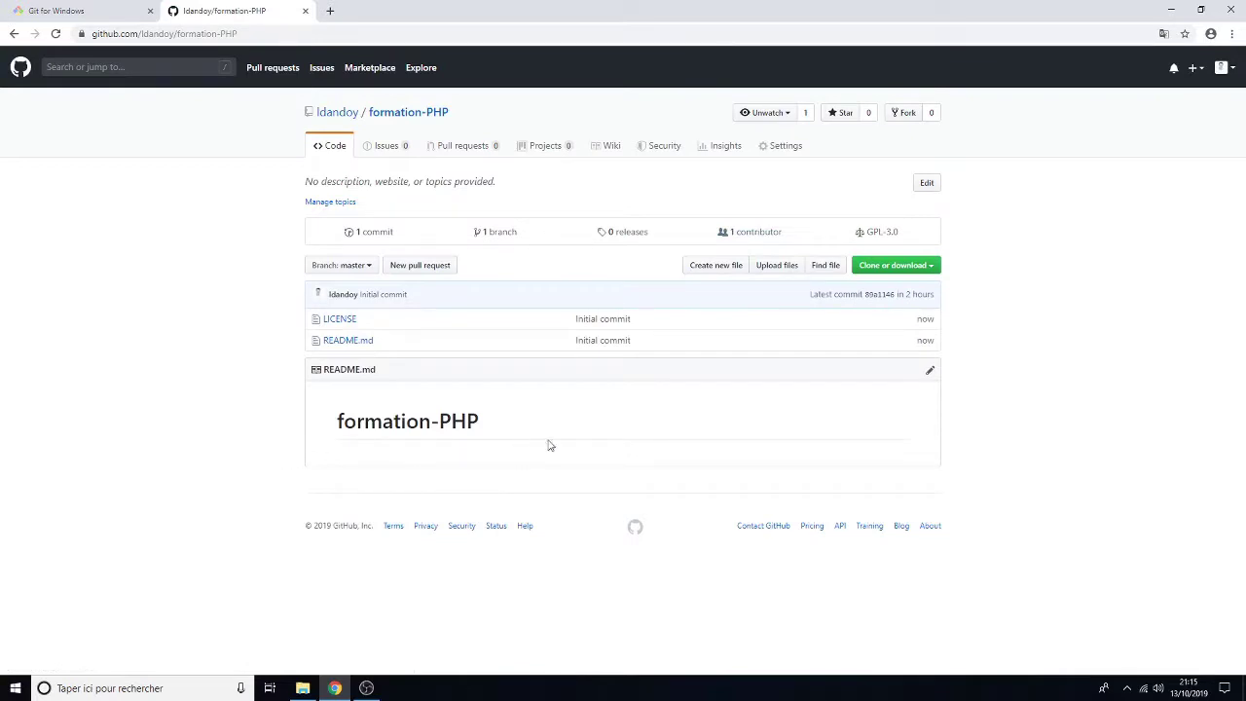
Step: View the repository's LICENSE file, then return to the formation-PHP main page
{"action": "left_click", "coordinate": [337, 319]}
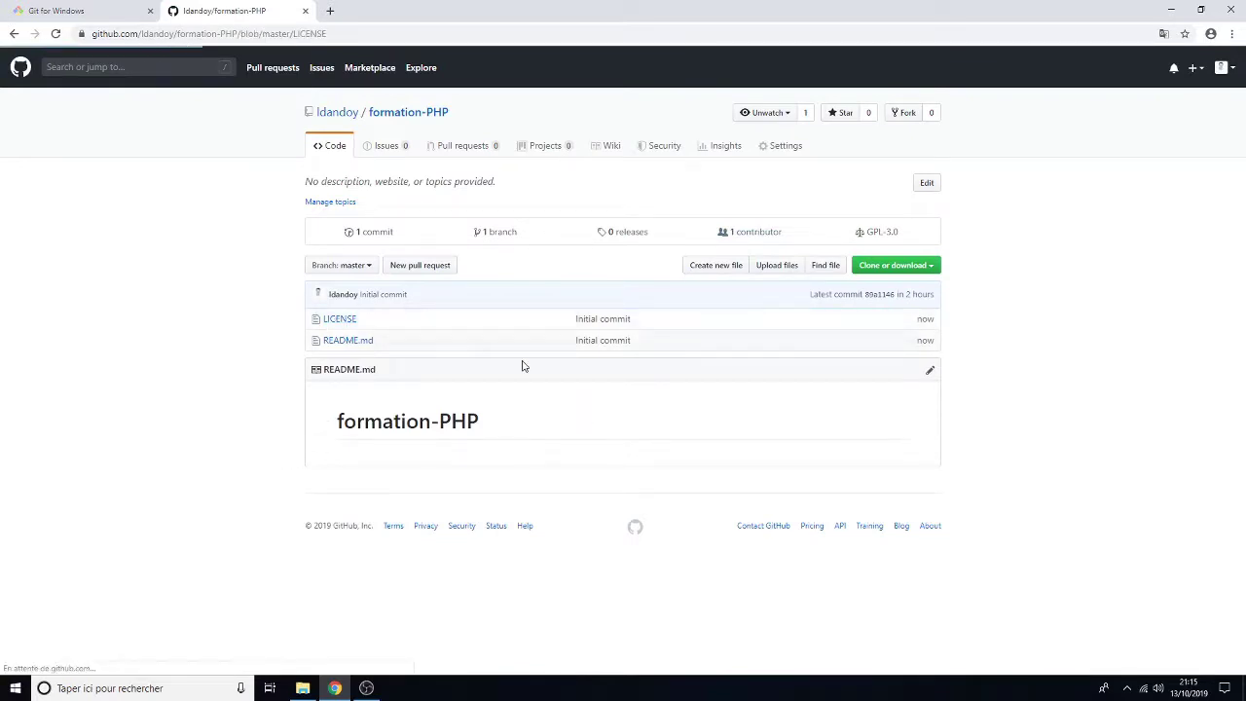
{"action": "scroll", "coordinate": [525, 482], "scroll_direction": "down", "scroll_amount": 1}
{"action": "scroll", "coordinate": [526, 482], "scroll_direction": "up", "scroll_amount": 1}
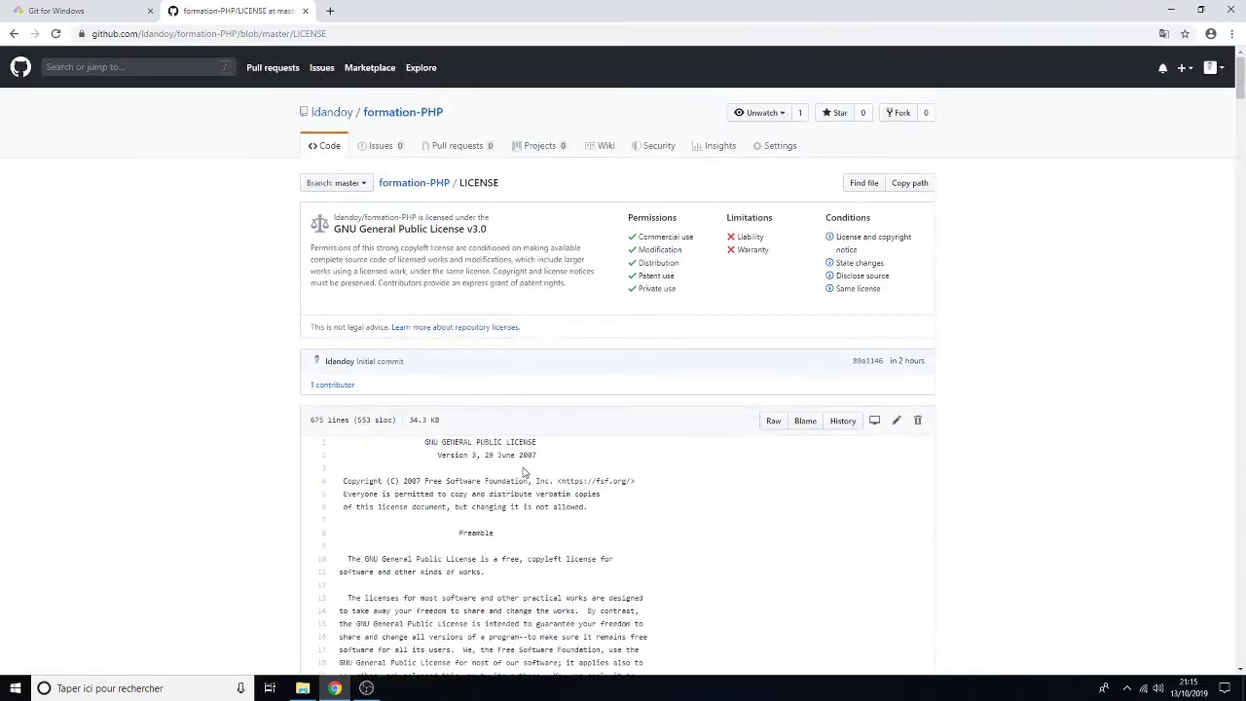
{"action": "left_click", "coordinate": [397, 183]}
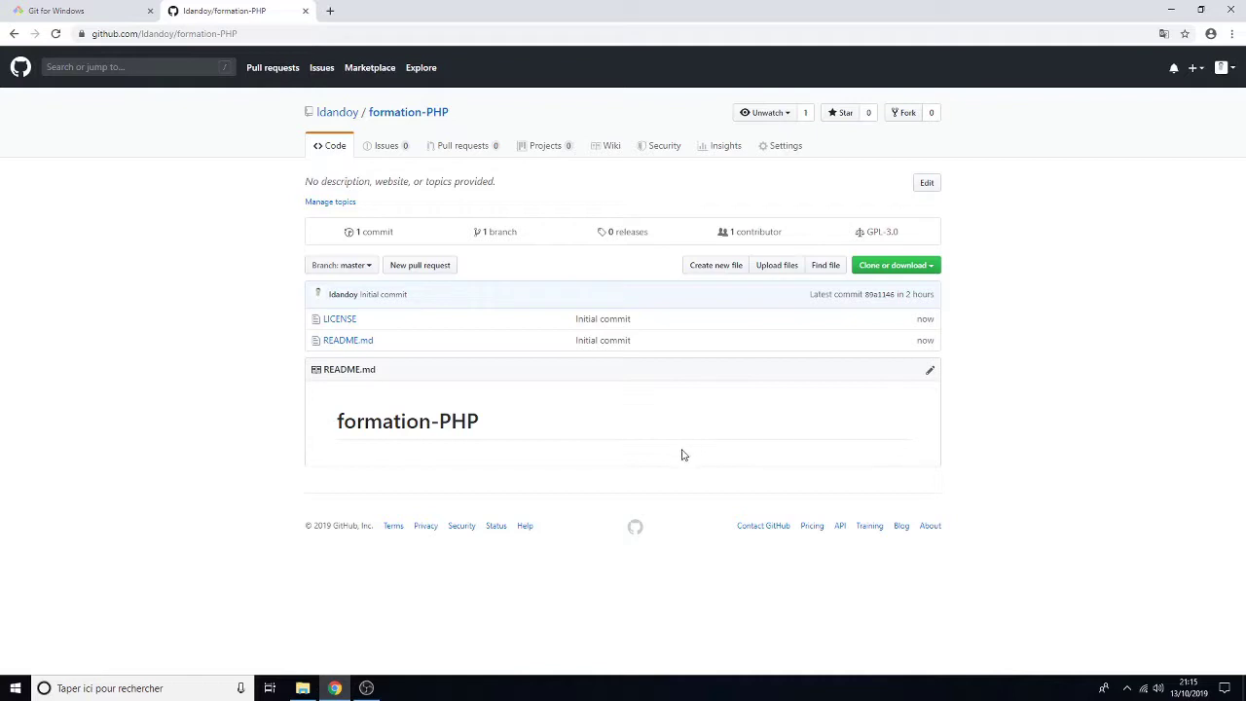
Step: Copy the formation-PHP repository's HTTPS clone URL and minimize the browser
{"action": "left_click", "coordinate": [898, 267]}
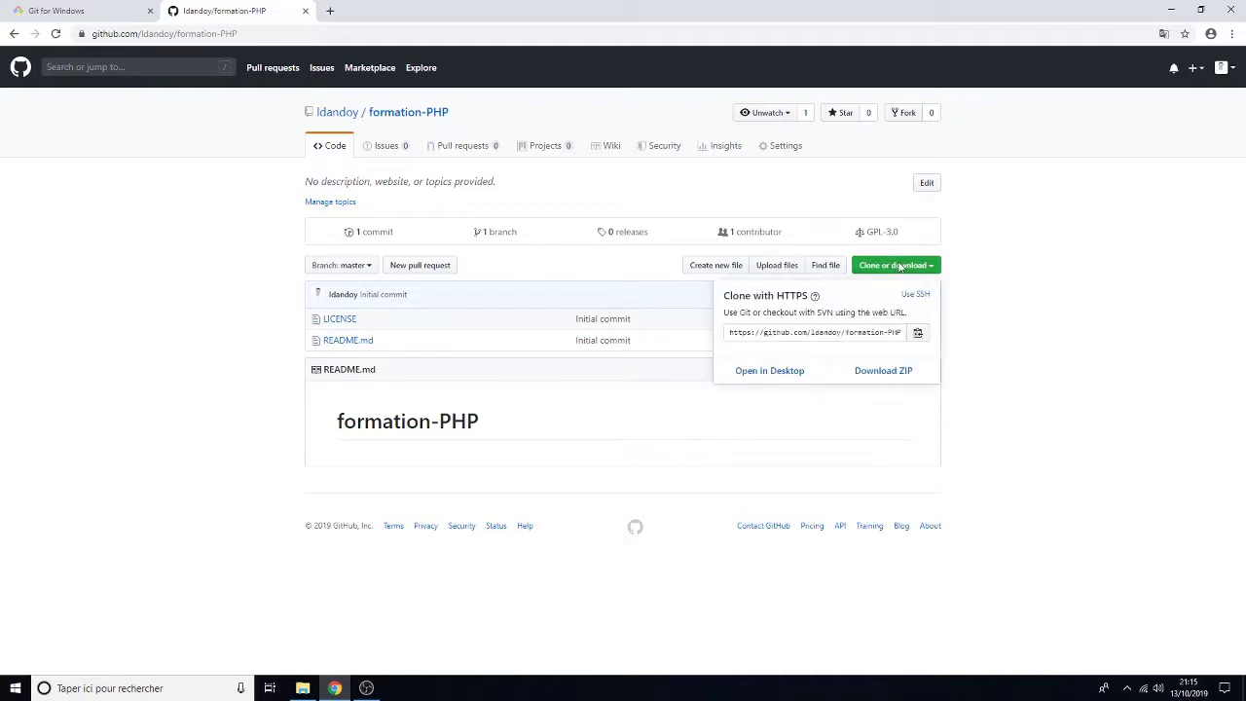
{"action": "left_click", "coordinate": [802, 333]}
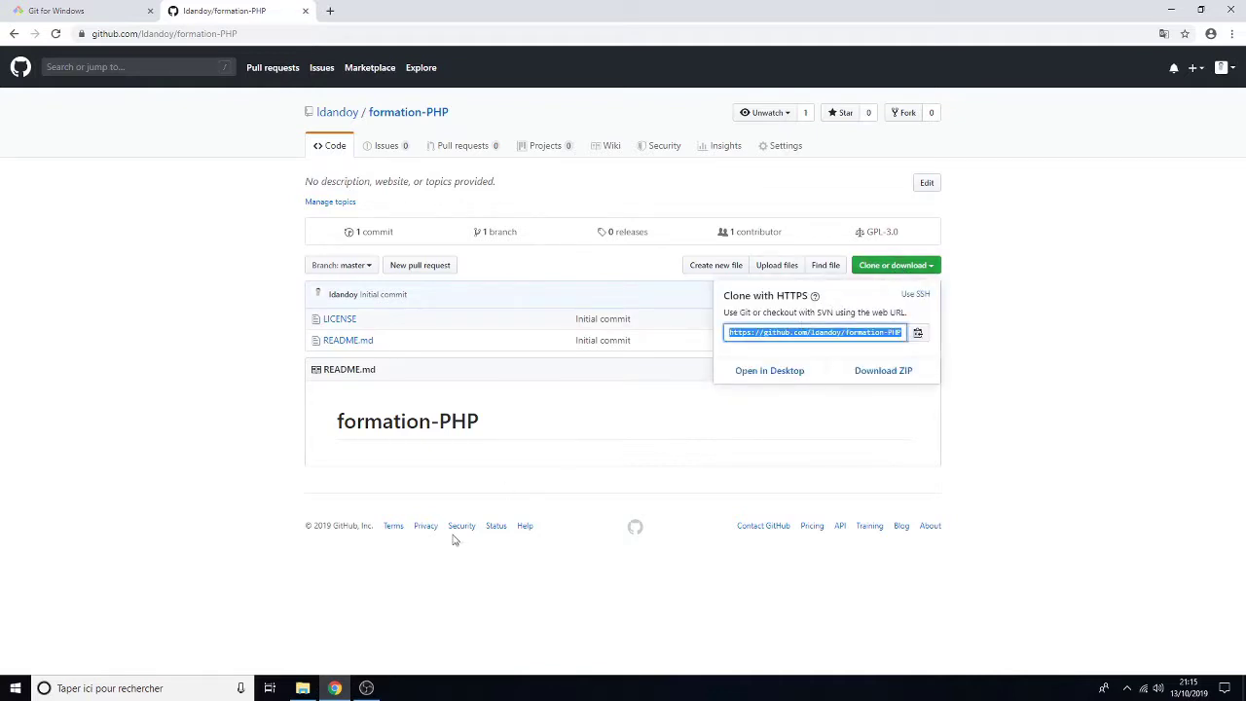
{"action": "left_click", "coordinate": [334, 688]}
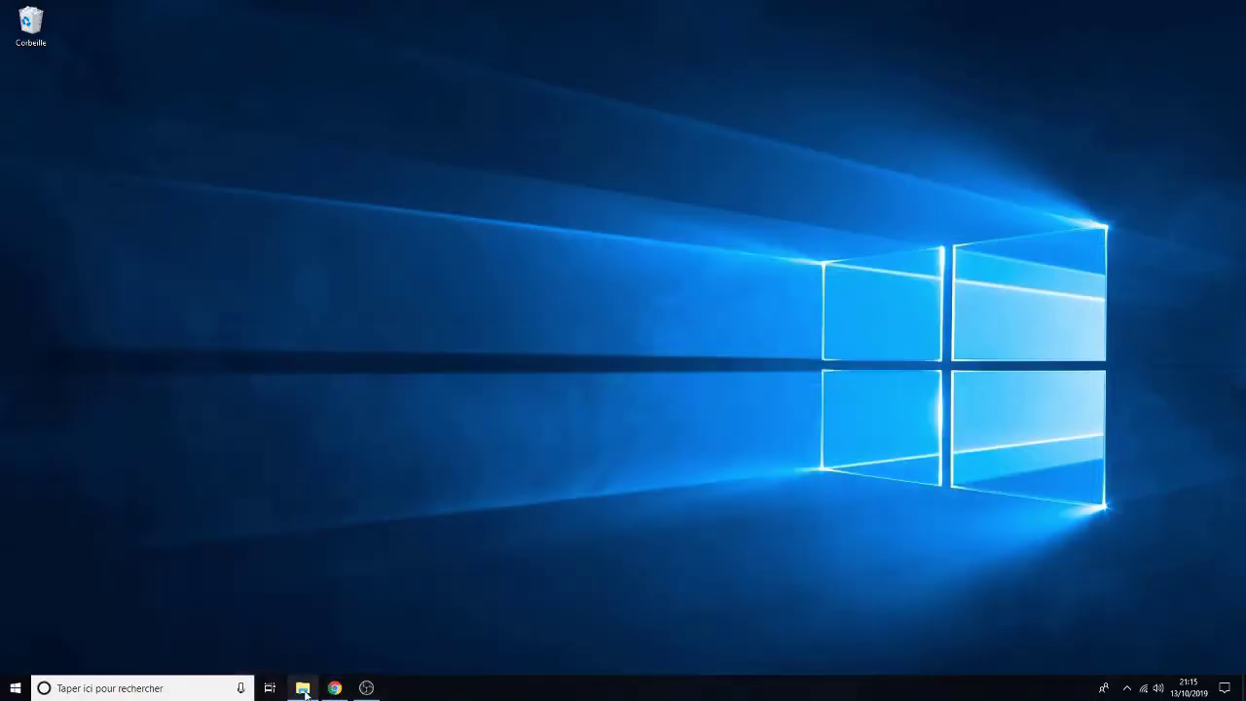
Step: Switch to File Explorer and go to the personal user folder under Utilisateurs on Disque local (C:)
{"action": "left_click", "coordinate": [303, 688]}
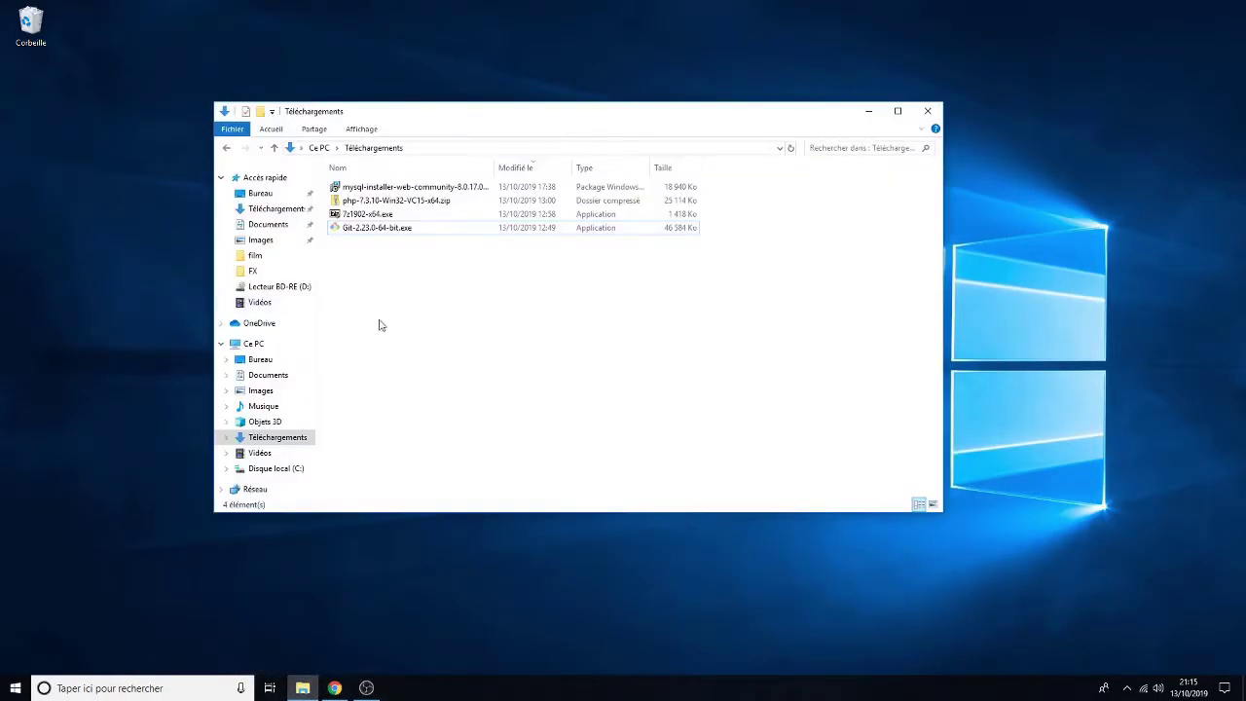
{"action": "left_click", "coordinate": [253, 344]}
{"action": "double_click", "coordinate": [406, 336]}
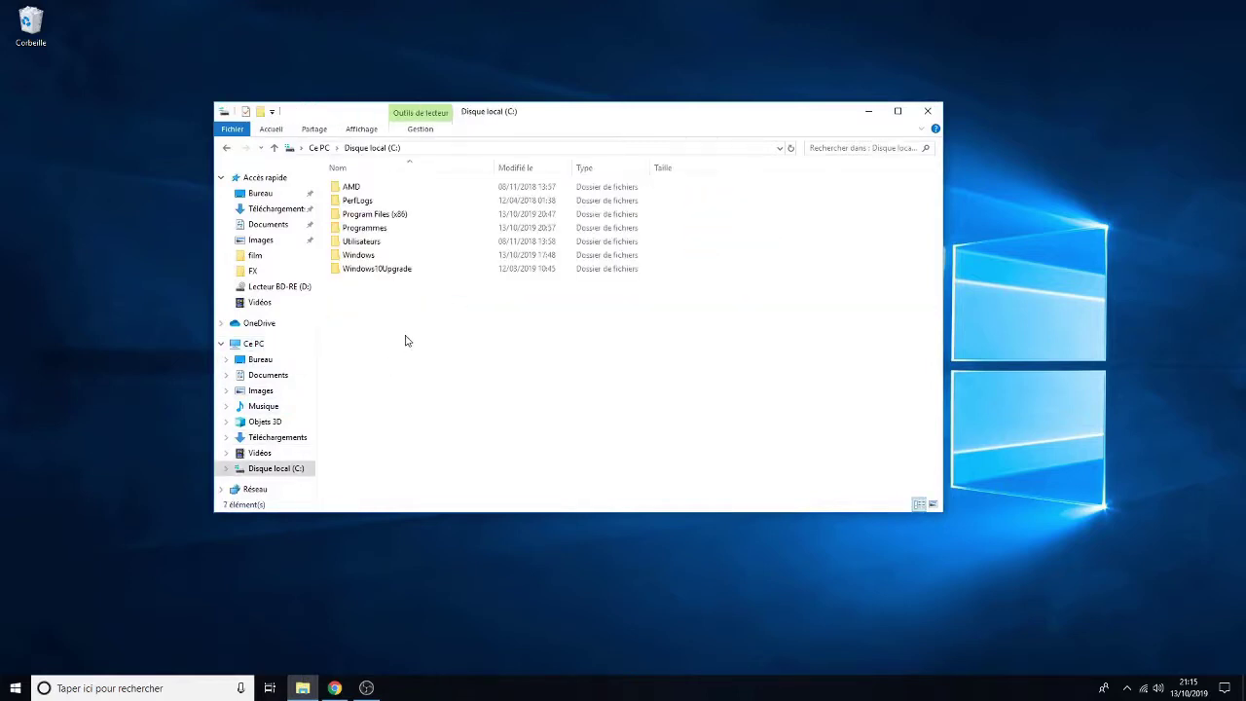
{"action": "right_click", "coordinate": [369, 319]}
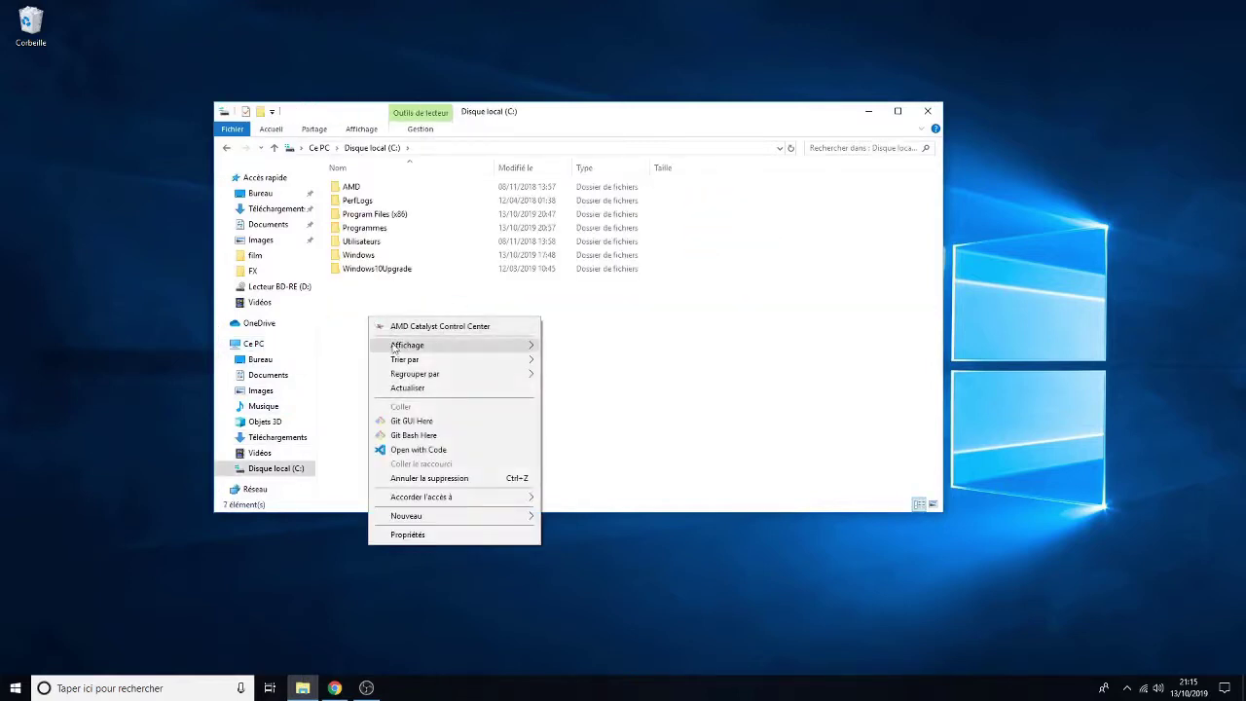
{"action": "left_click", "coordinate": [395, 298]}
{"action": "double_click", "coordinate": [359, 243]}
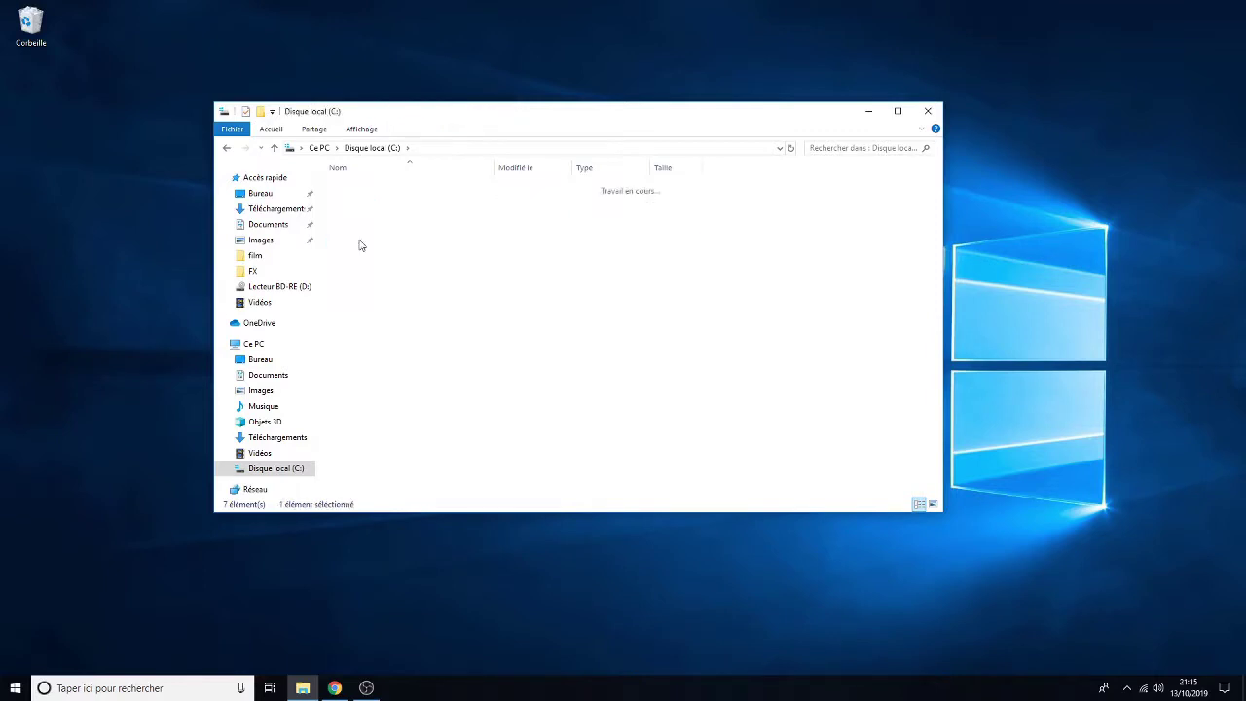
{"action": "double_click", "coordinate": [362, 201]}
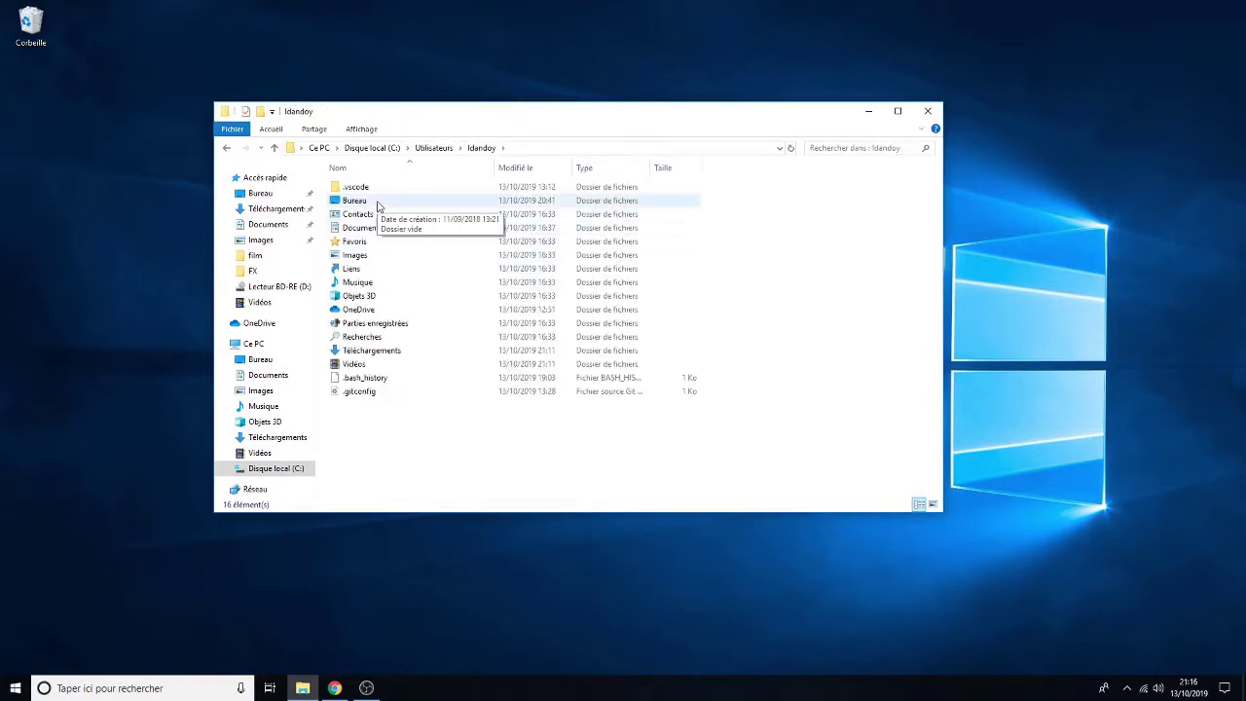
Step: Create a folder named projets_php in the personal user folder
{"action": "right_click", "coordinate": [357, 422]}
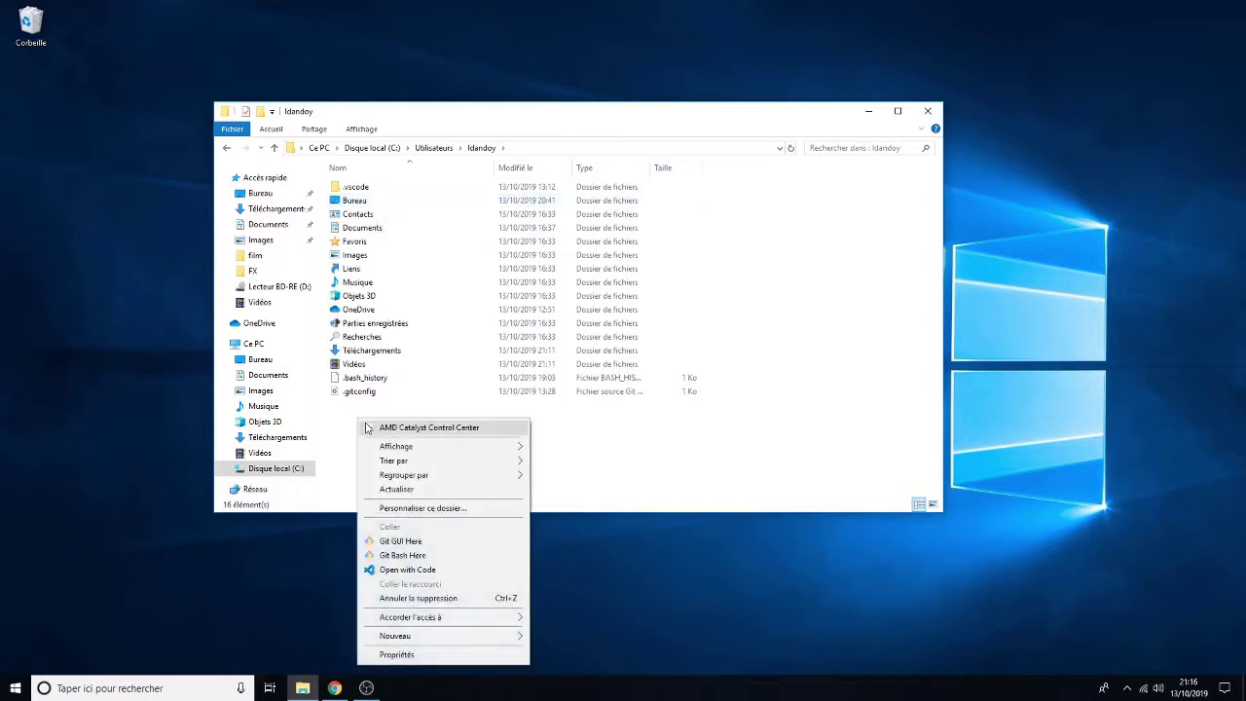
{"action": "mouse_move", "coordinate": [474, 645]}
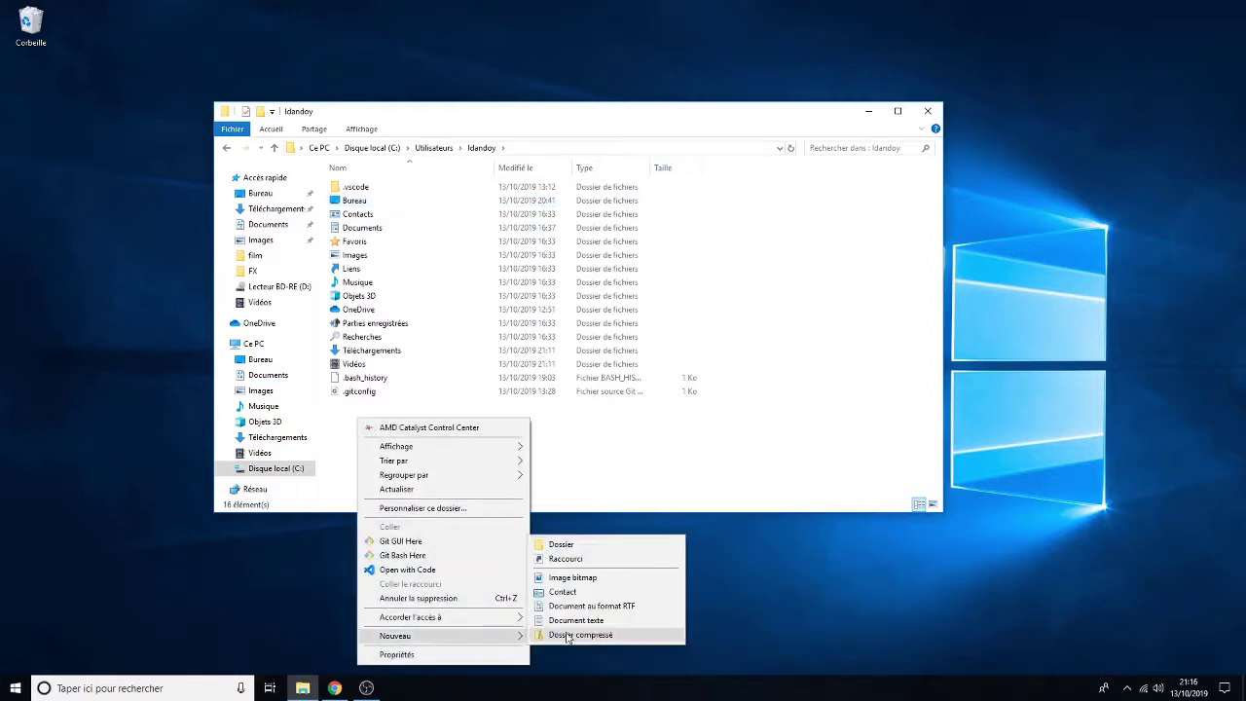
{"action": "left_click", "coordinate": [581, 542]}
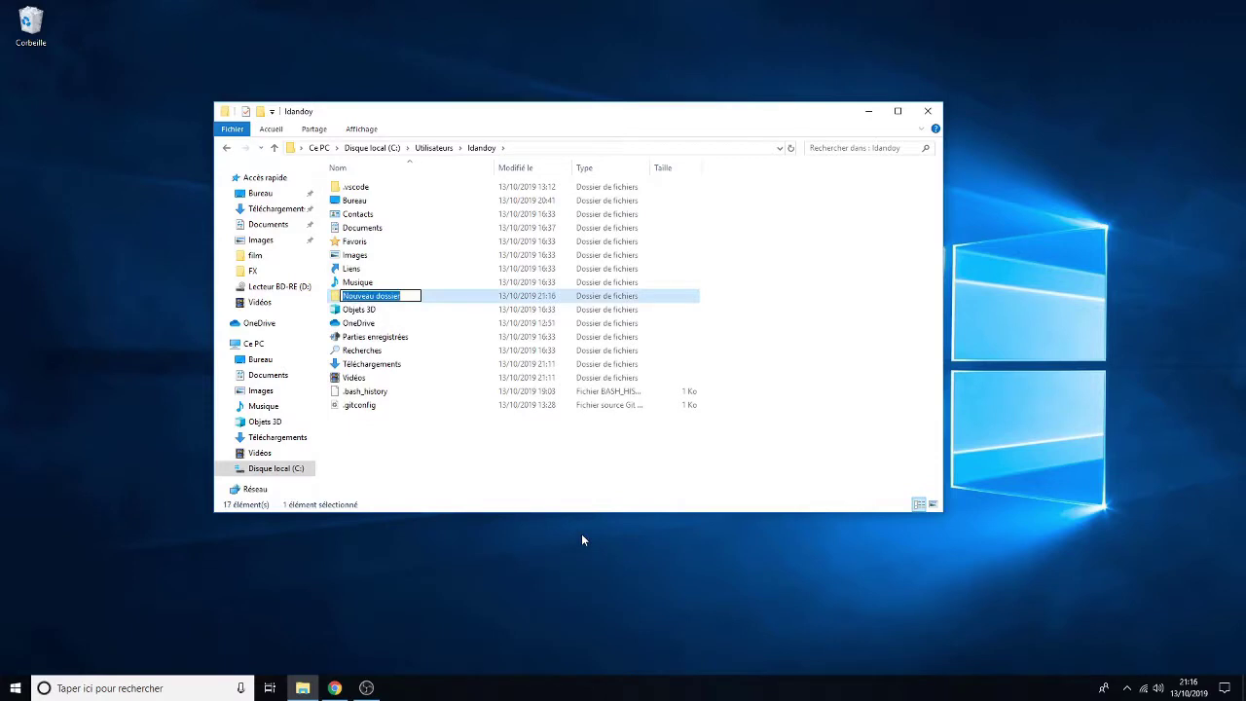
{"action": "type", "text": "projets_php"}
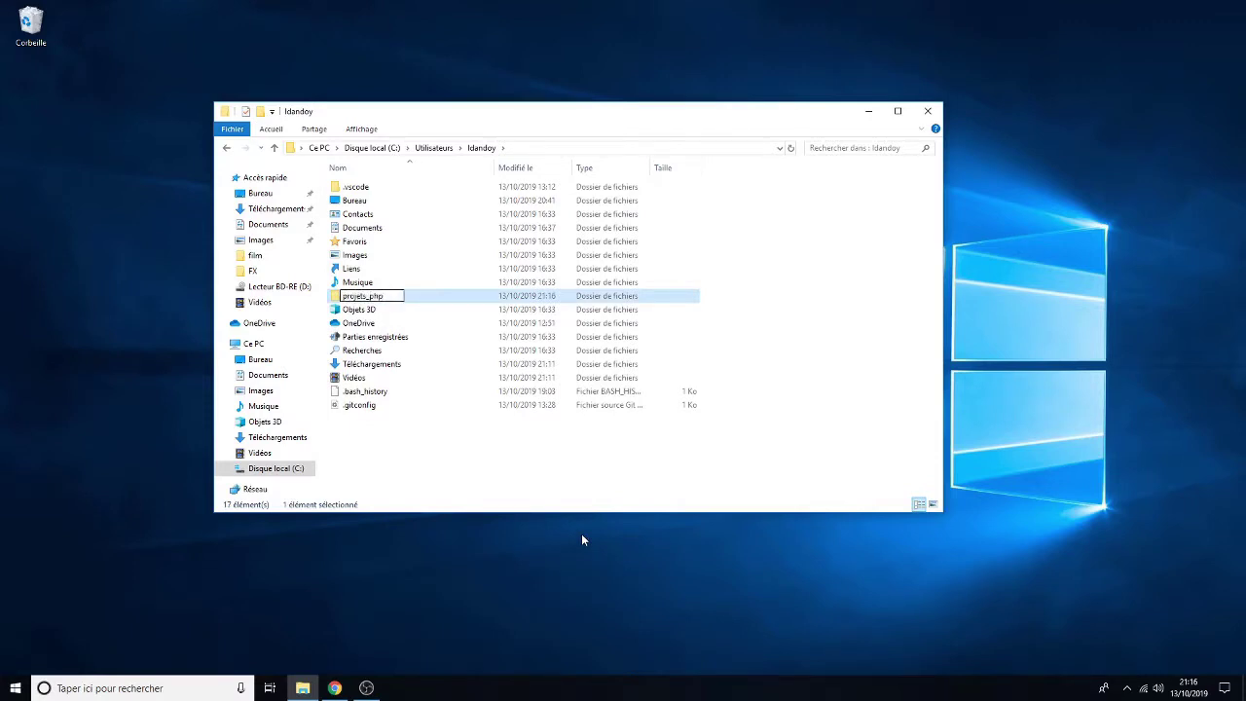
{"action": "key", "text": "Return"}
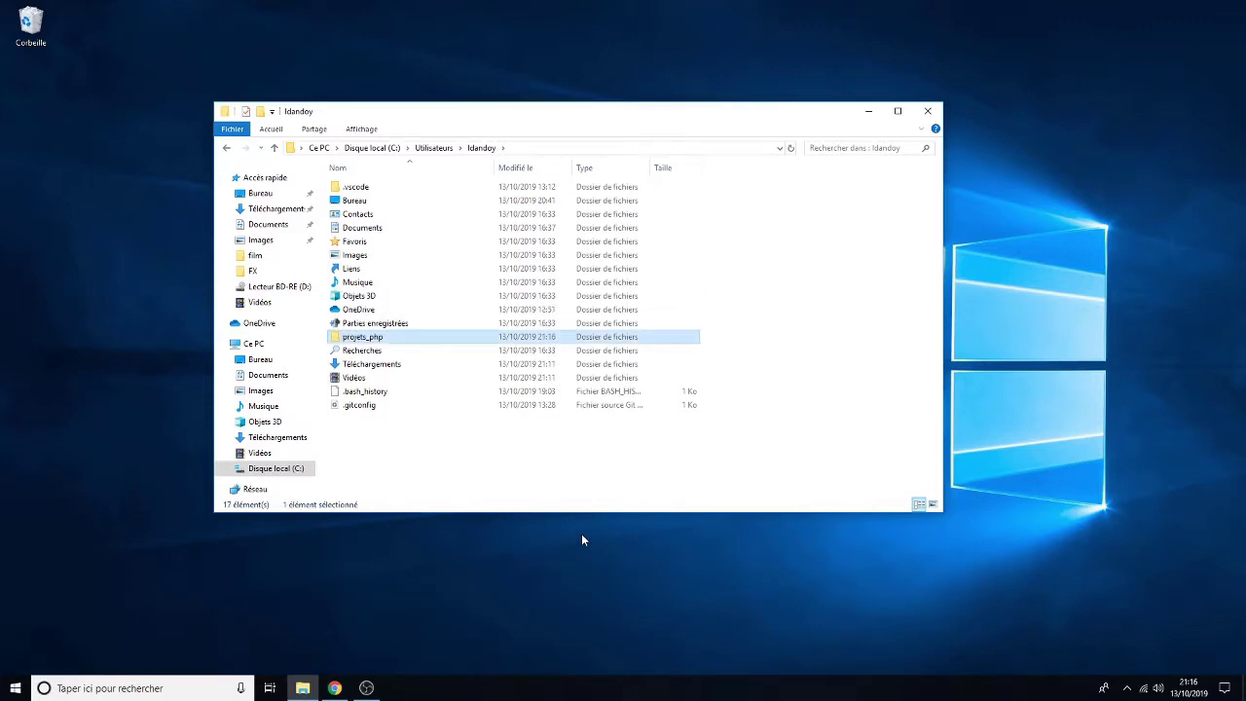
Step: Open the projets_php folder, launch Git Bash in it and minimize File Explorer
{"action": "double_click", "coordinate": [366, 341]}
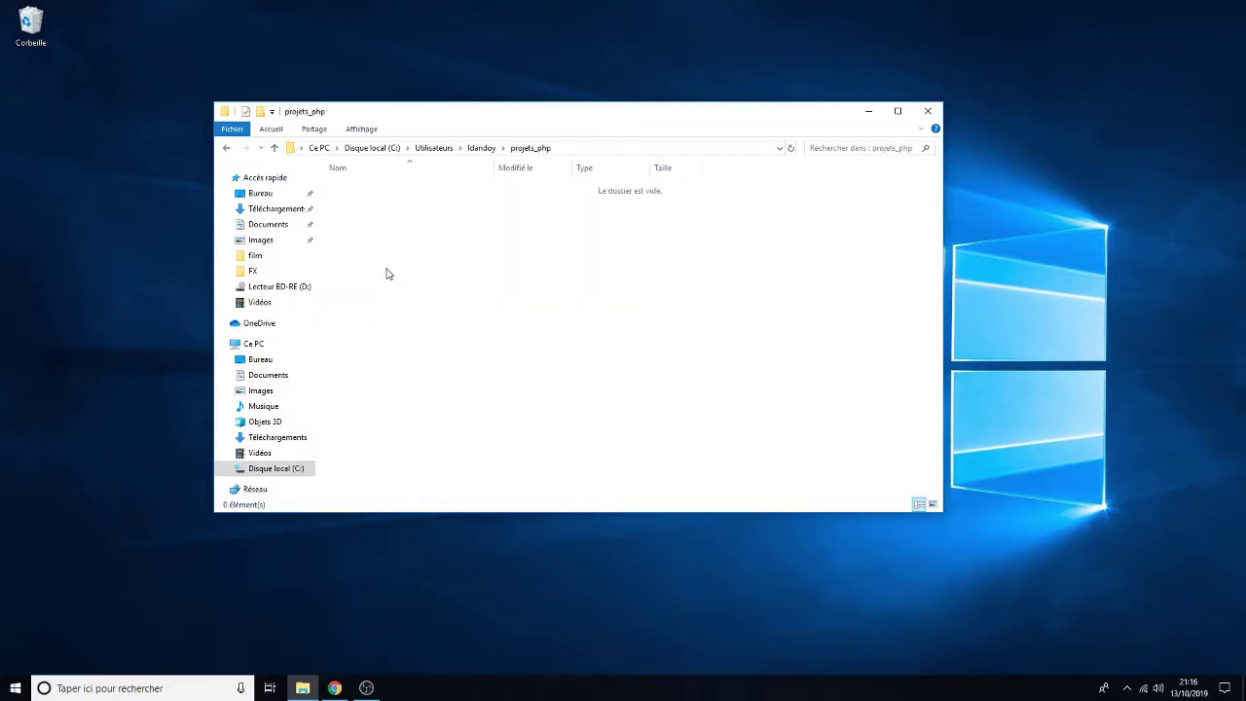
{"action": "right_click", "coordinate": [385, 274]}
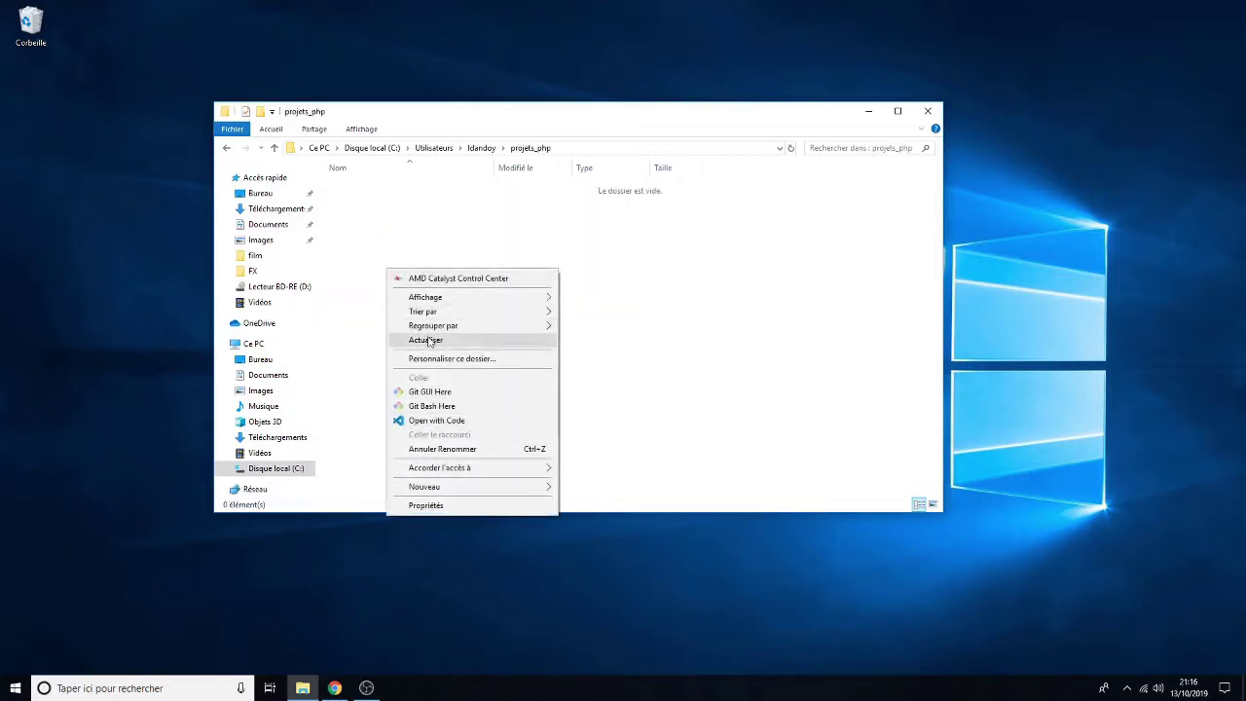
{"action": "left_click", "coordinate": [440, 406]}
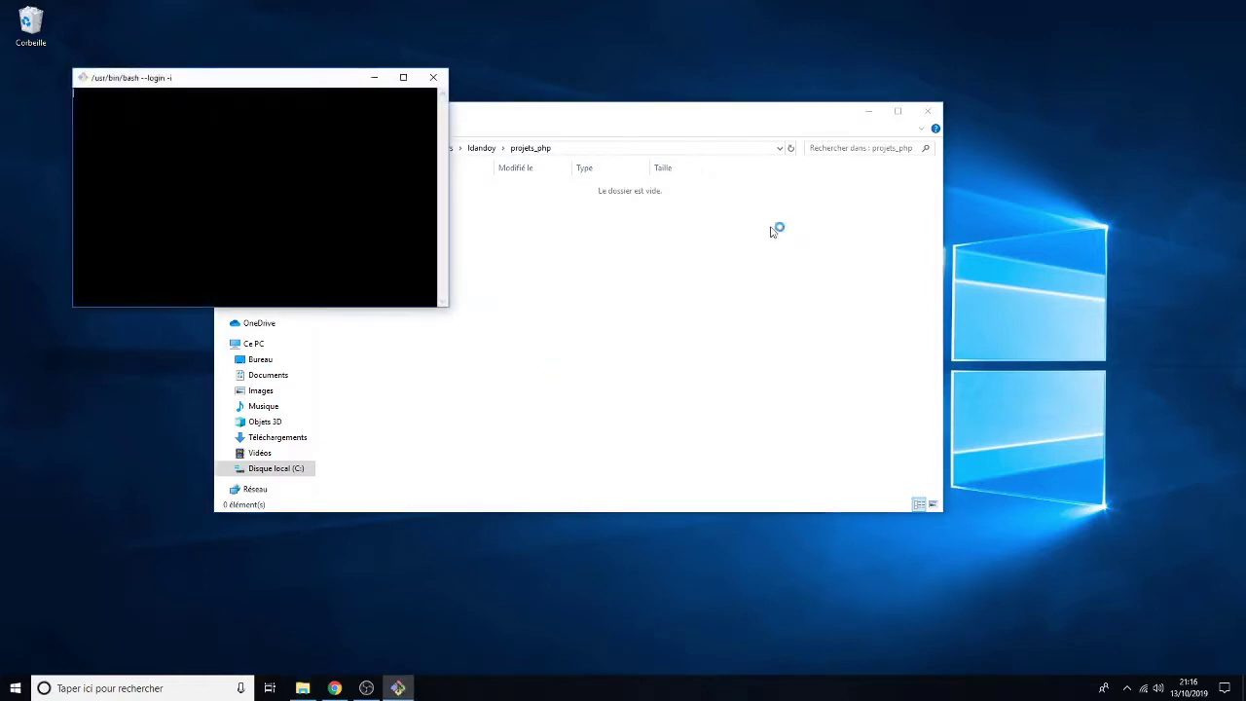
{"action": "left_click", "coordinate": [869, 111]}
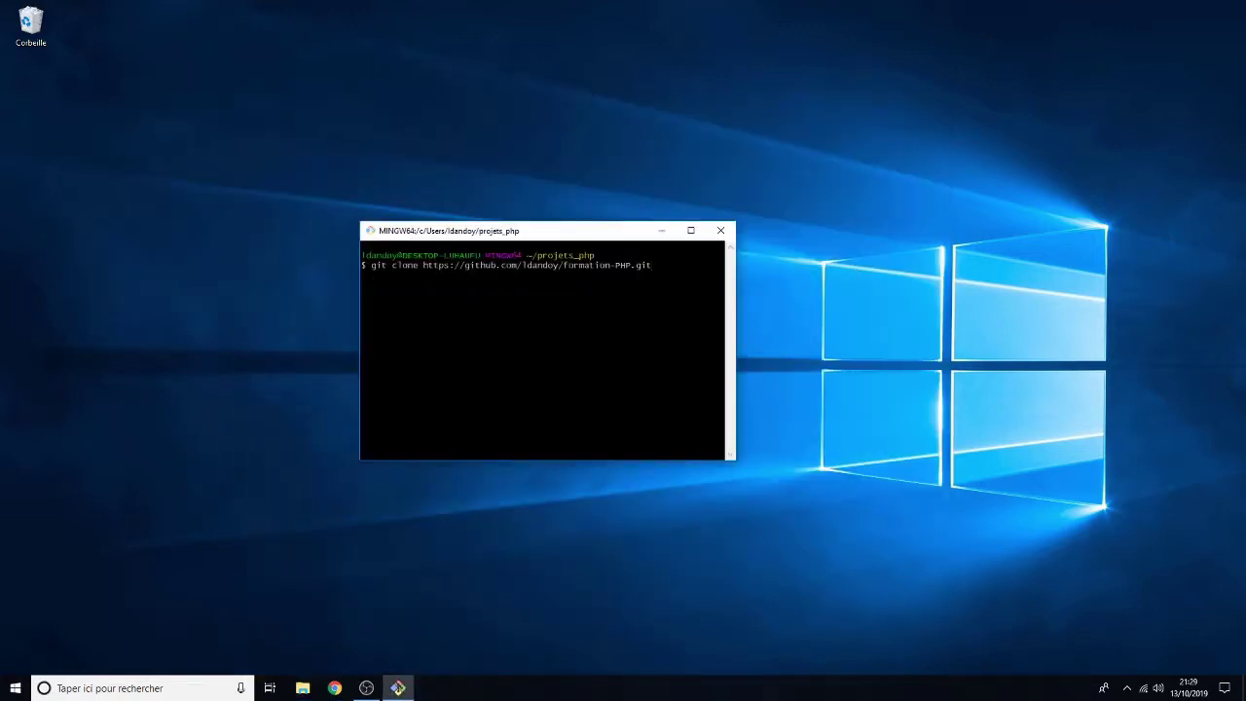
Step: Clone the formation-PHP repository into projets_php with git clone and its HTTPS URL, then list the folder's contents with ls
{"action": "key", "text": "Return"}
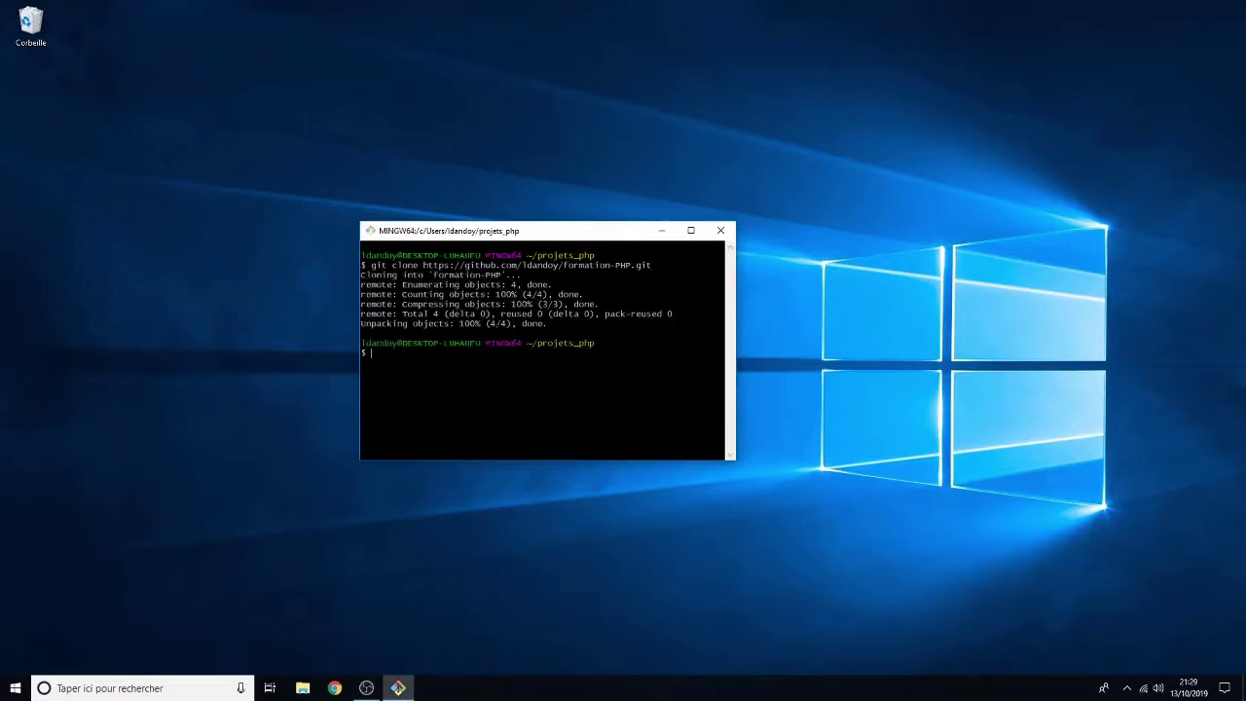
{"action": "key", "text": "Return"}
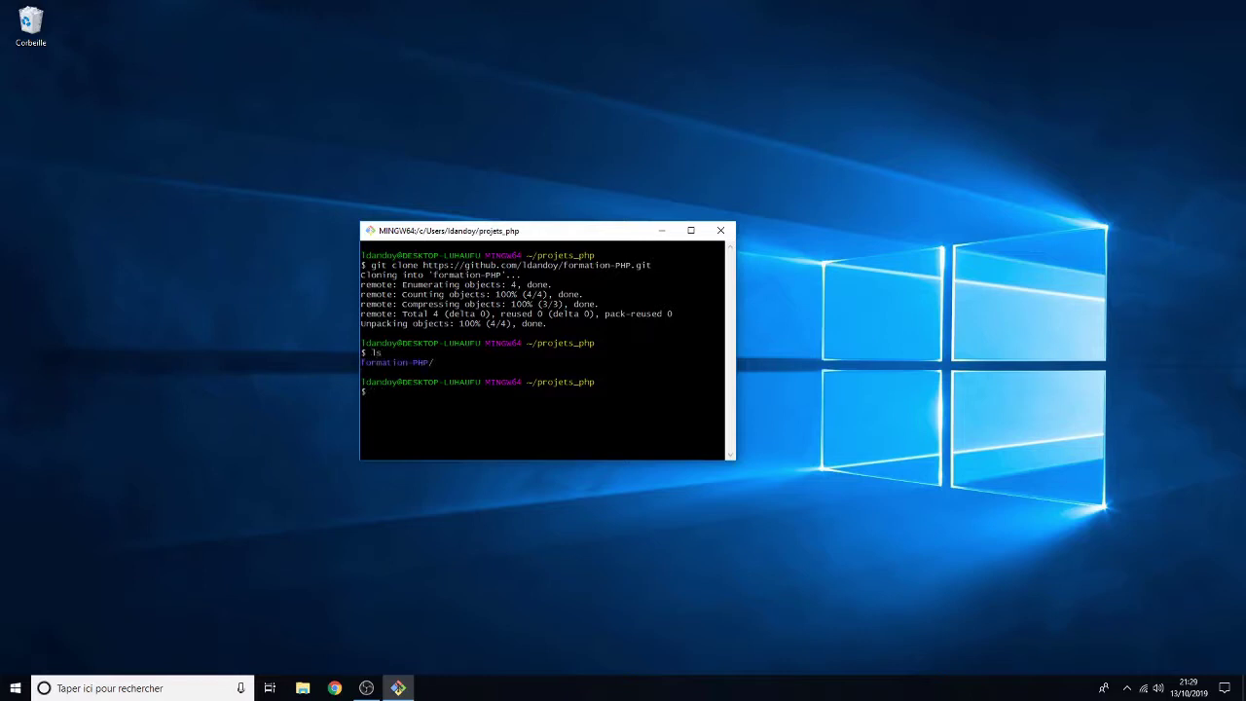
Step: Change the working directory to formation-PHP with cd and widen the Git Bash window
{"action": "type", "text": "cd f"}
{"action": "key", "text": "Tab"}
{"action": "left_click_drag", "start_coordinate": [737, 329], "coordinate": [938, 329]}
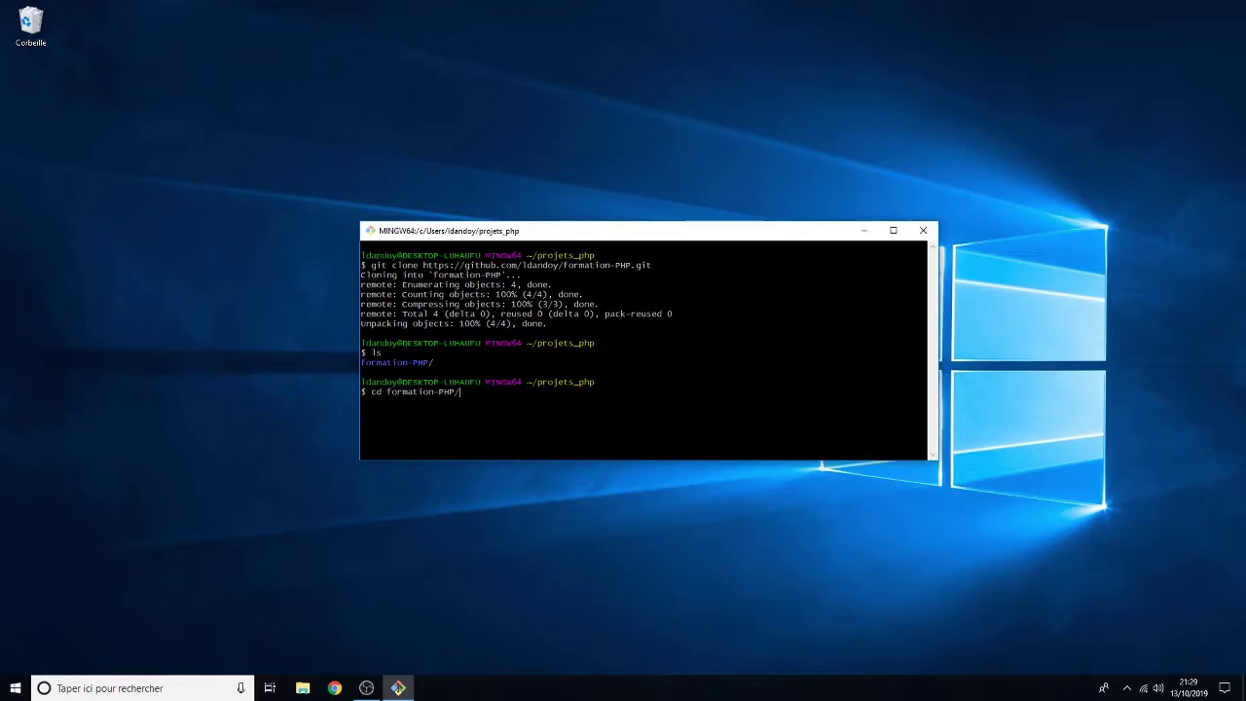
{"action": "left_click_drag", "start_coordinate": [619, 236], "coordinate": [600, 238]}
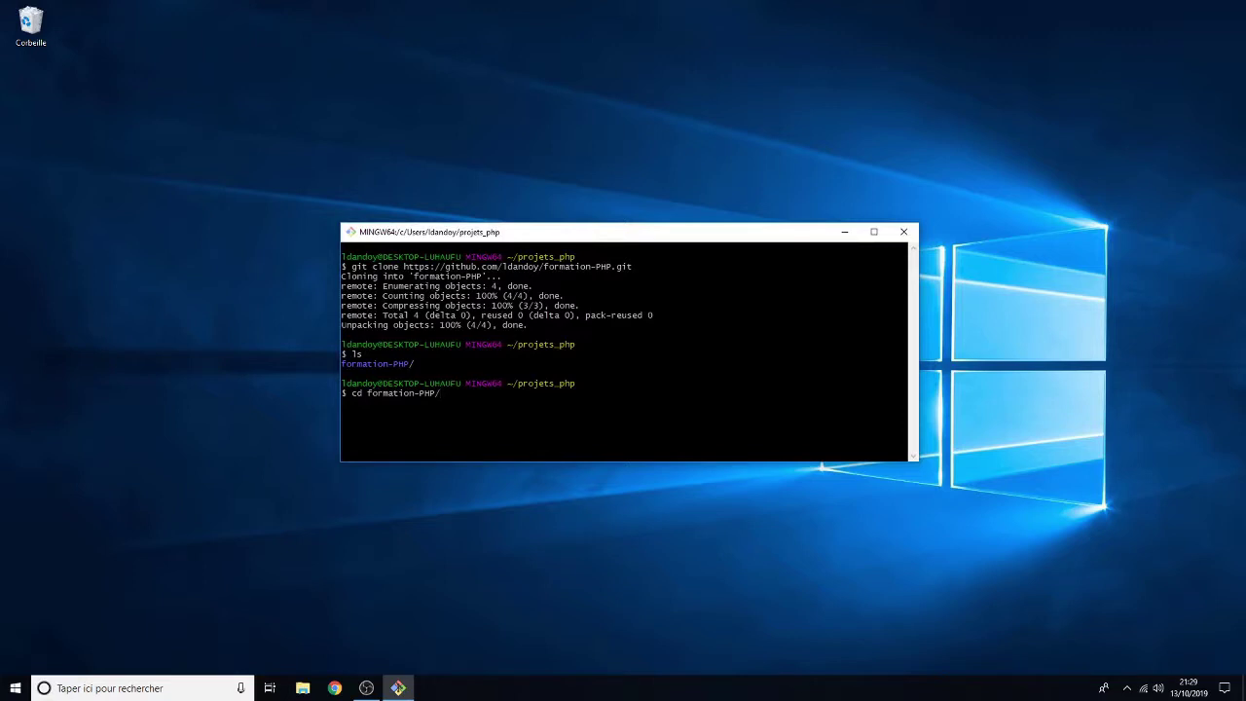
{"action": "key", "text": "Return"}
Step: List the files in formation-PHP with ls and check the repository's state with git status
{"action": "type", "text": "l"}
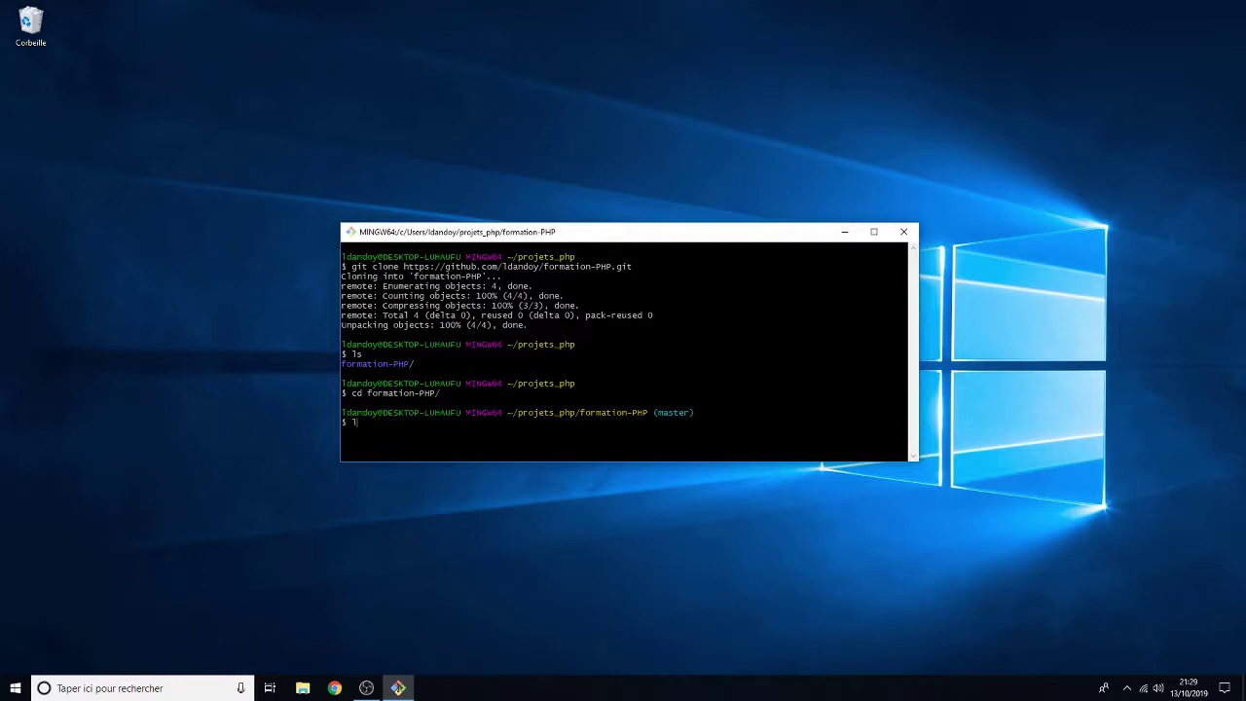
{"action": "type", "text": "s"}
{"action": "key", "text": "Return"}
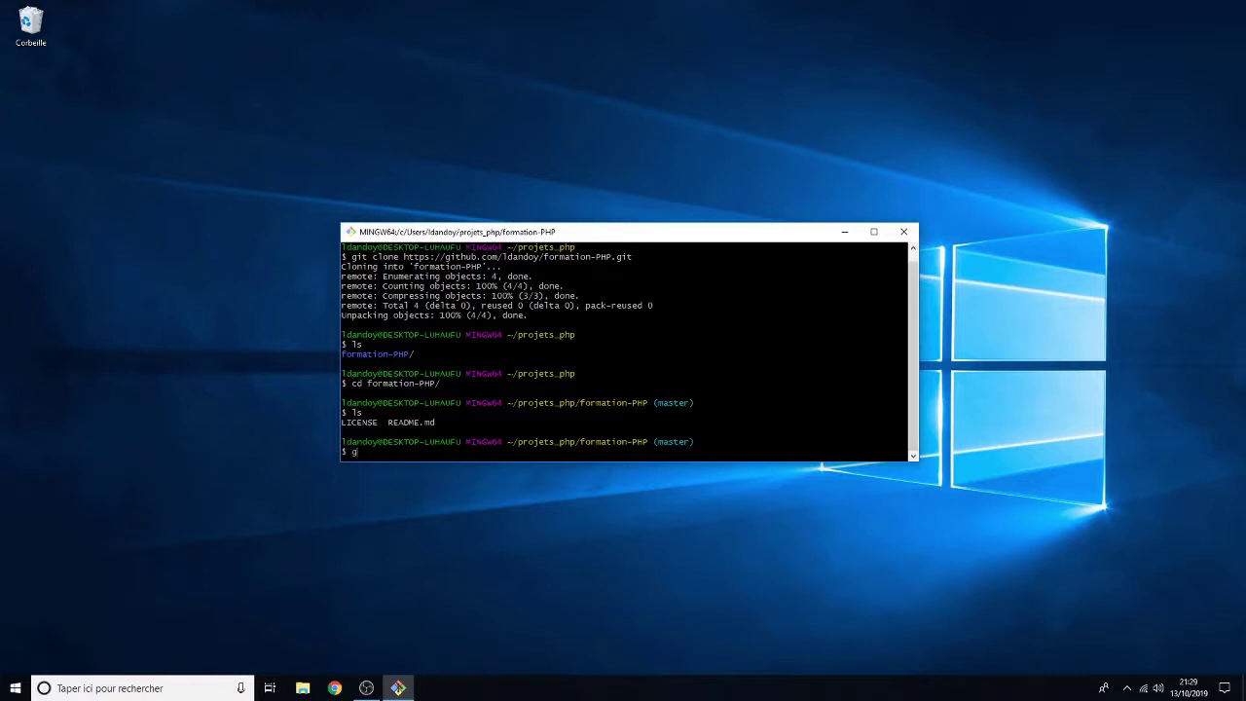
{"action": "type", "text": "git status"}
{"action": "key", "text": "Return"}
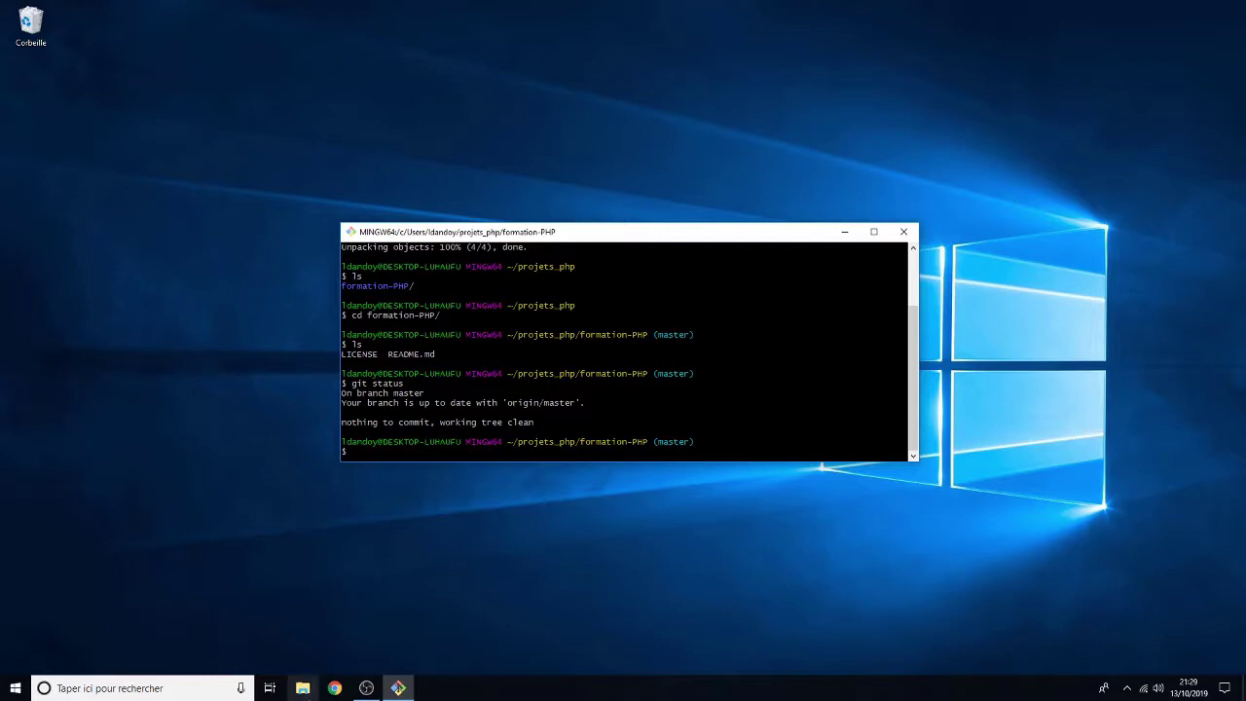
Step: Switch to File Explorer and open the current user's profile folder inside Utilisateurs on Disque local (C:)
{"action": "left_click", "coordinate": [302, 688]}
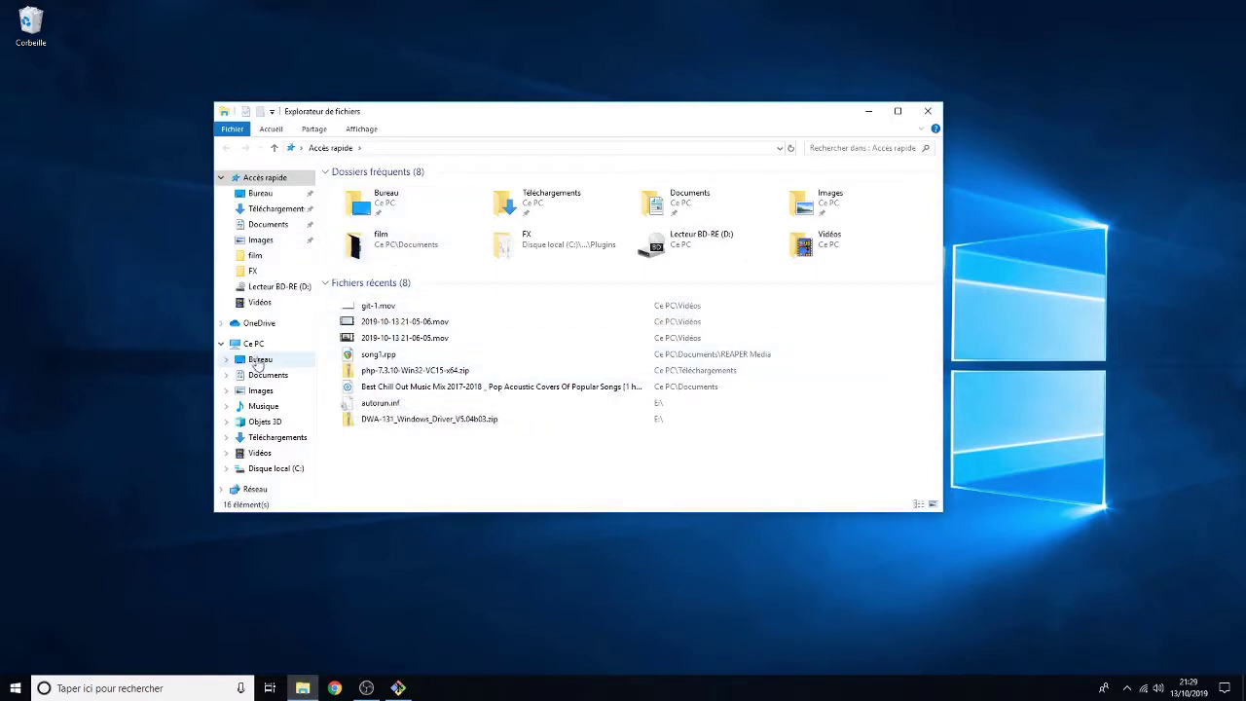
{"action": "left_click", "coordinate": [261, 362]}
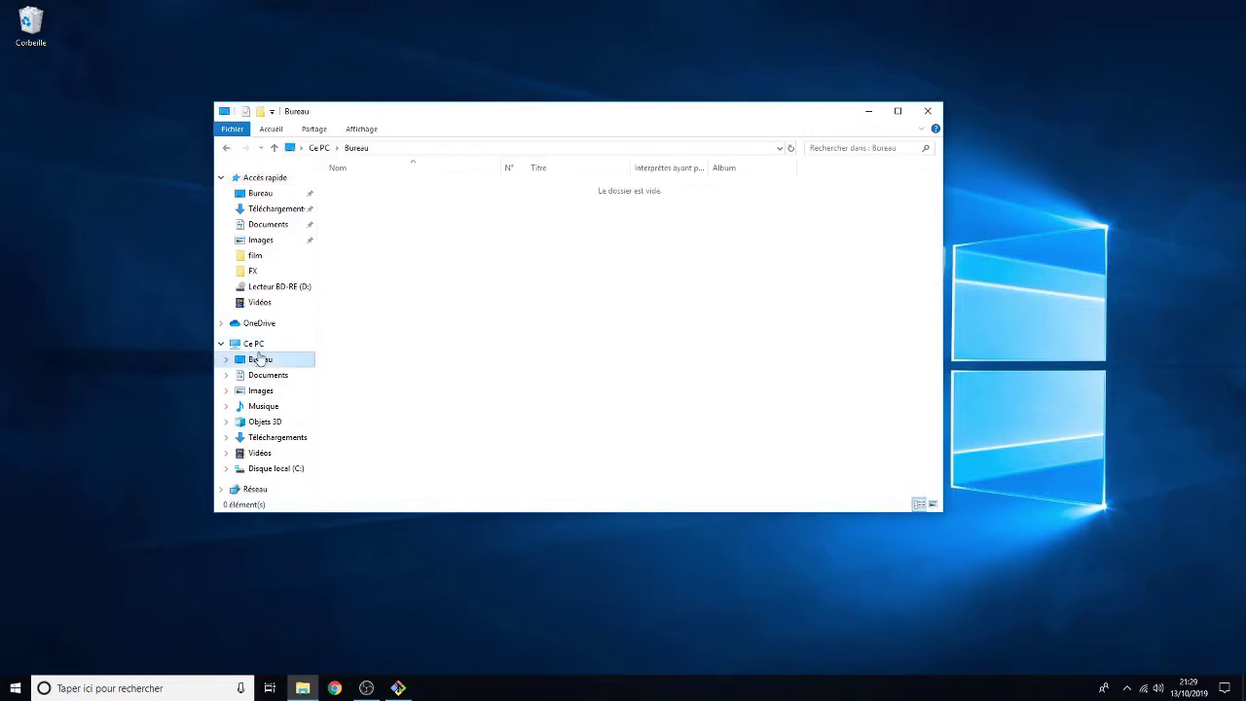
{"action": "left_click", "coordinate": [254, 344]}
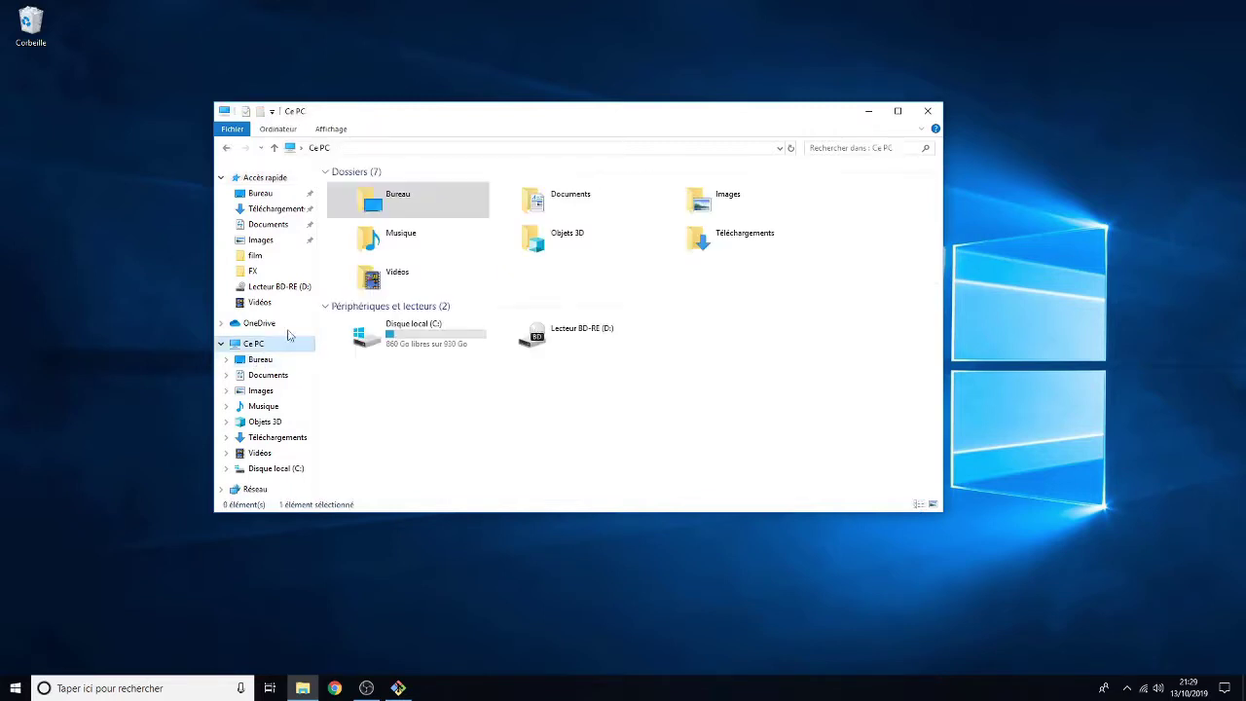
{"action": "double_click", "coordinate": [422, 330]}
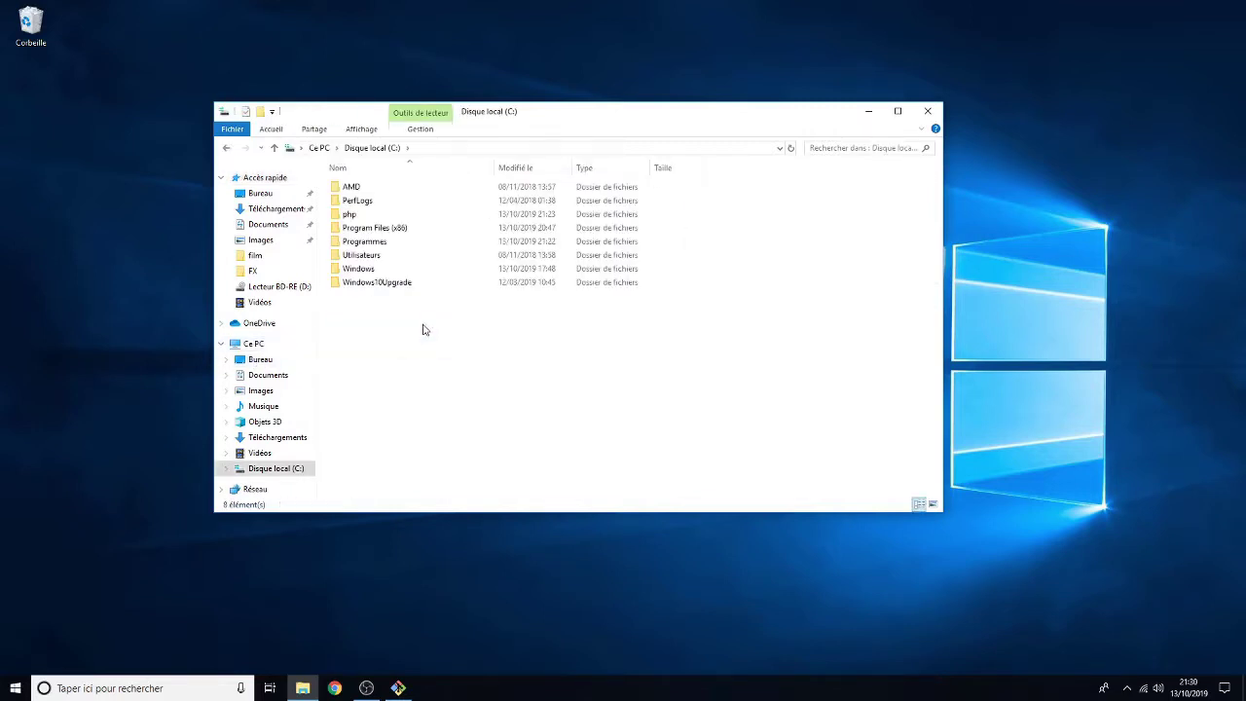
{"action": "double_click", "coordinate": [362, 255]}
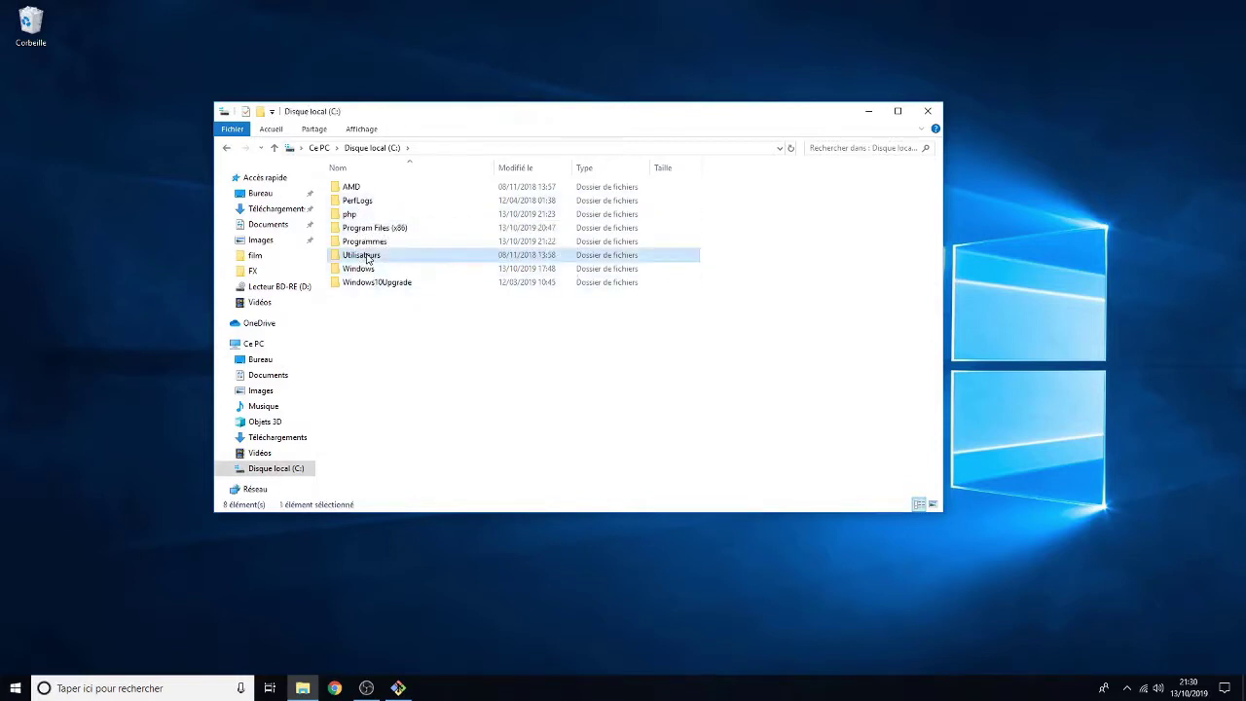
{"action": "left_click", "coordinate": [368, 202]}
{"action": "double_click", "coordinate": [368, 203]}
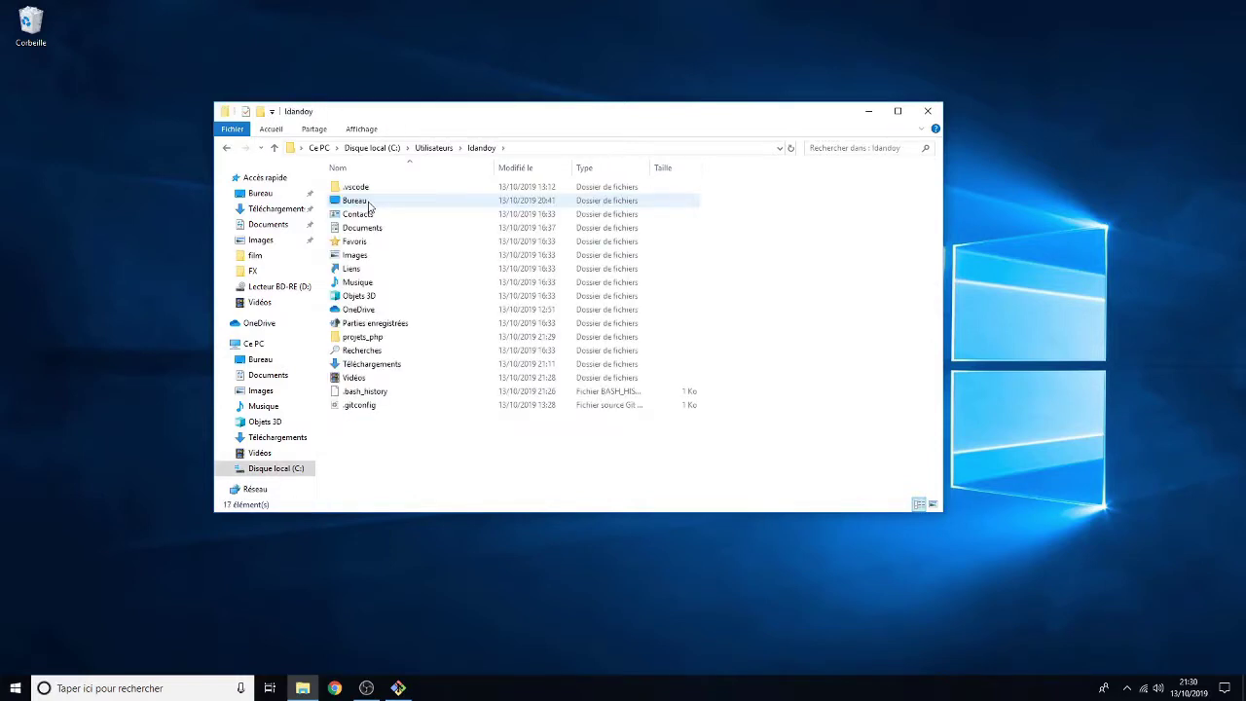
Step: Go to the formation-PHP folder inside projets_php and open its README.md file with Sublime Text
{"action": "left_click", "coordinate": [383, 336]}
{"action": "double_click", "coordinate": [382, 337]}
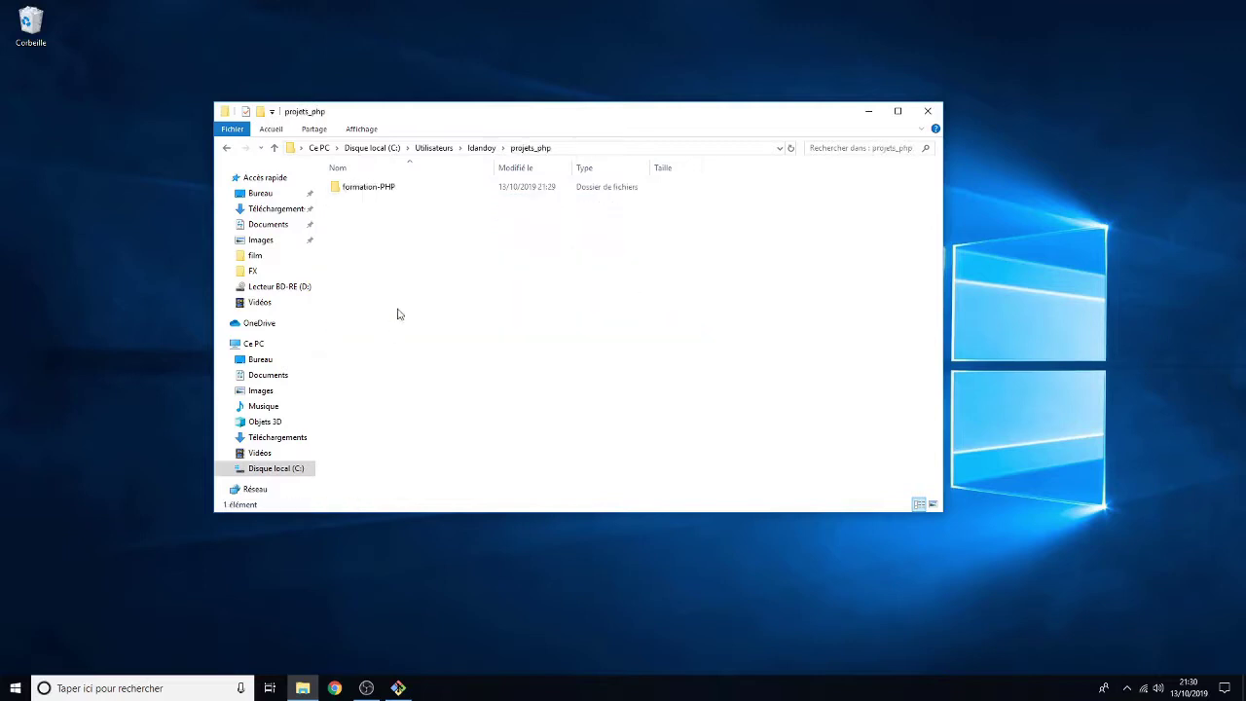
{"action": "double_click", "coordinate": [356, 187]}
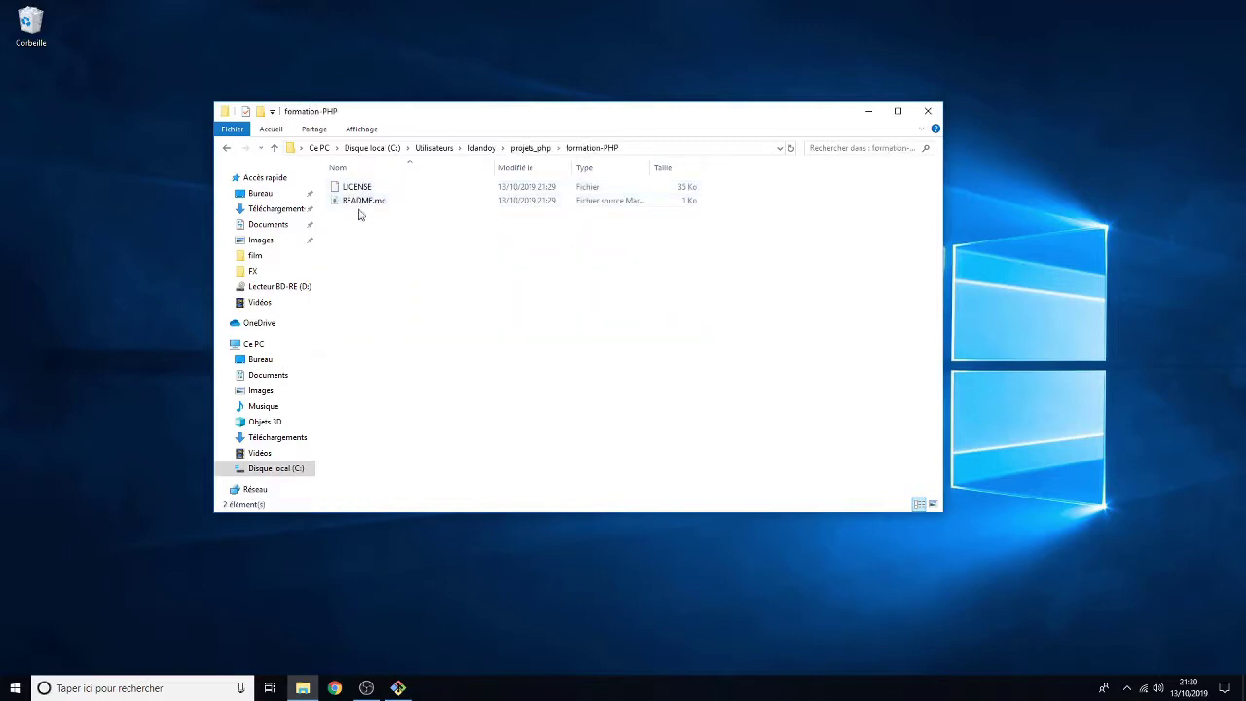
{"action": "right_click", "coordinate": [361, 203]}
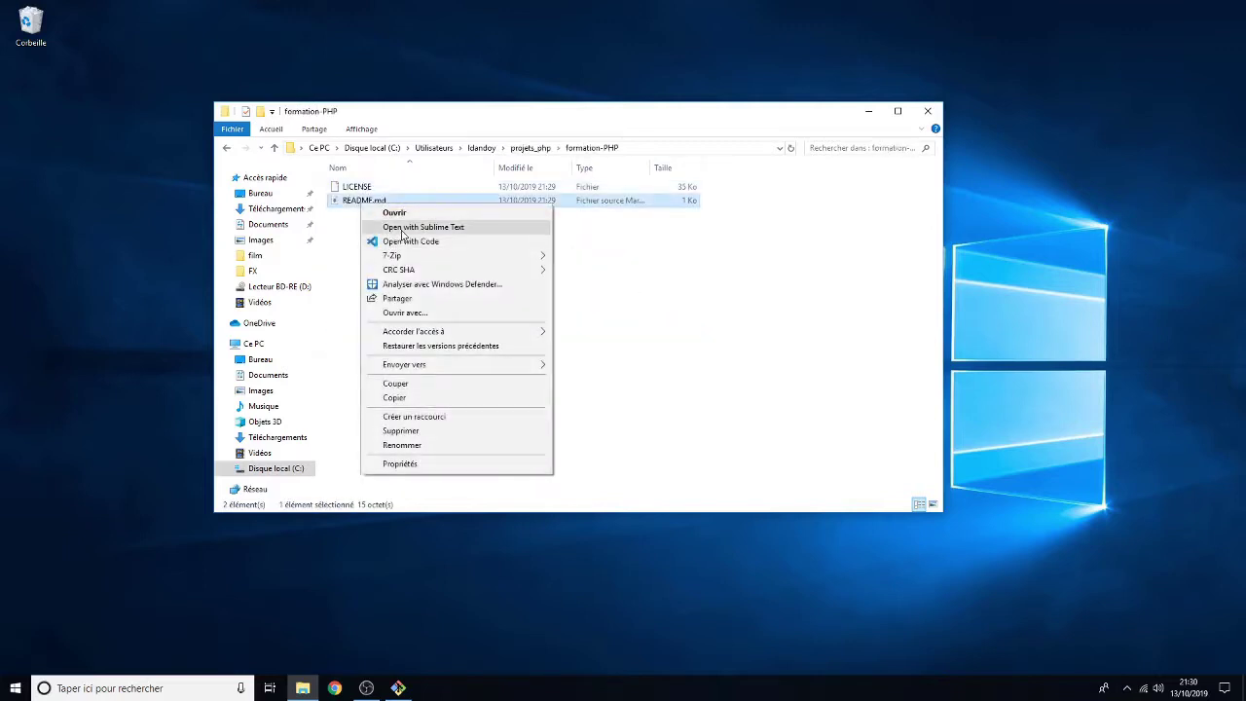
{"action": "left_click", "coordinate": [403, 229]}
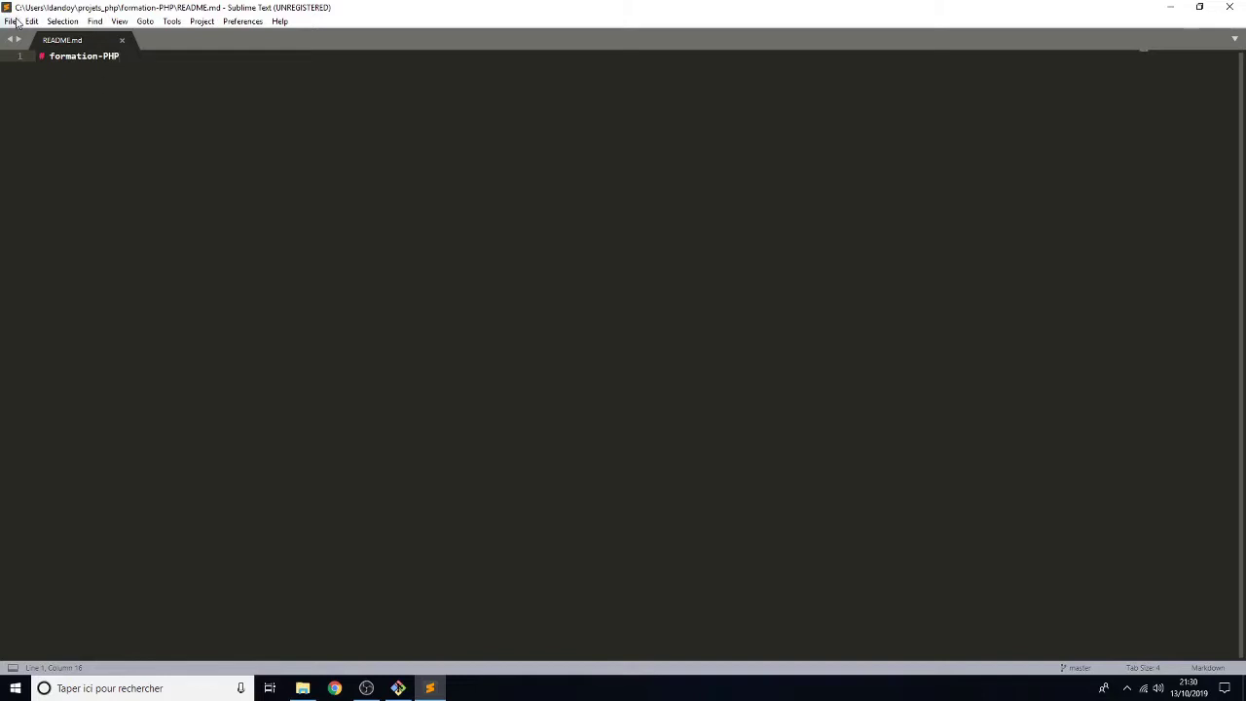
Step: Add the formation-PHP folder from projets_php in the user's profile folder on the C: drive to the Sublime Text project
{"action": "left_click", "coordinate": [199, 22]}
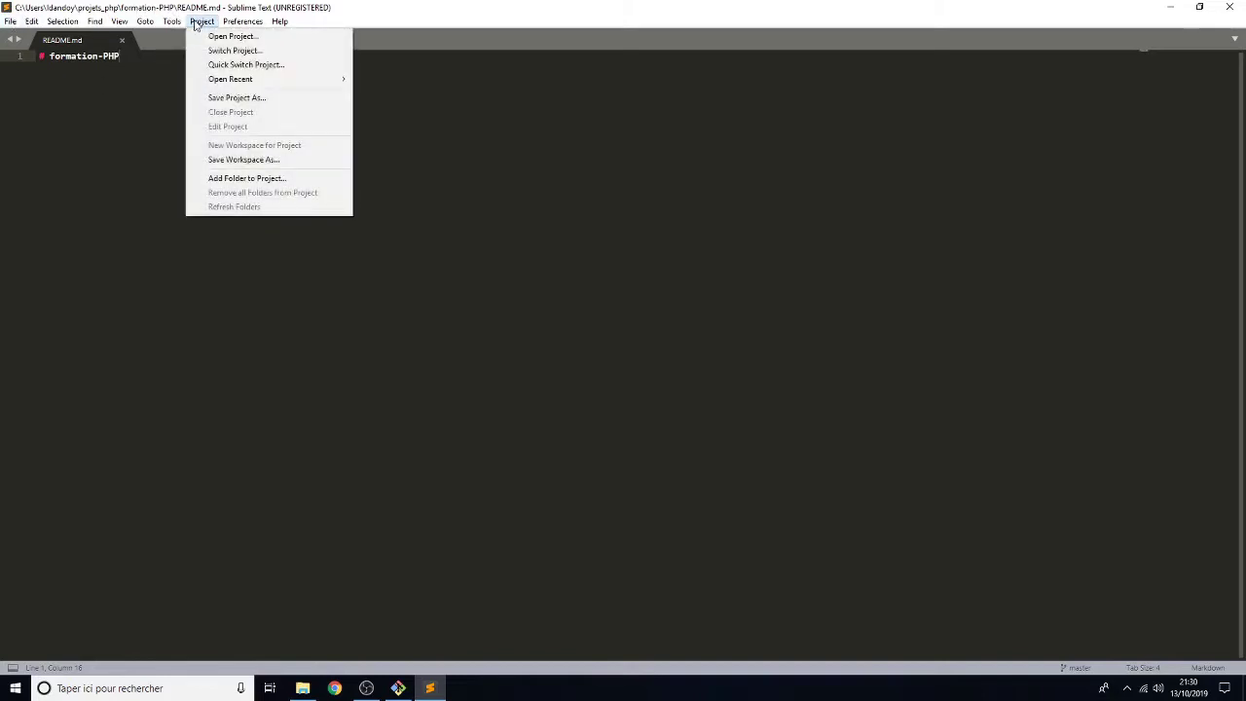
{"action": "left_click", "coordinate": [246, 178]}
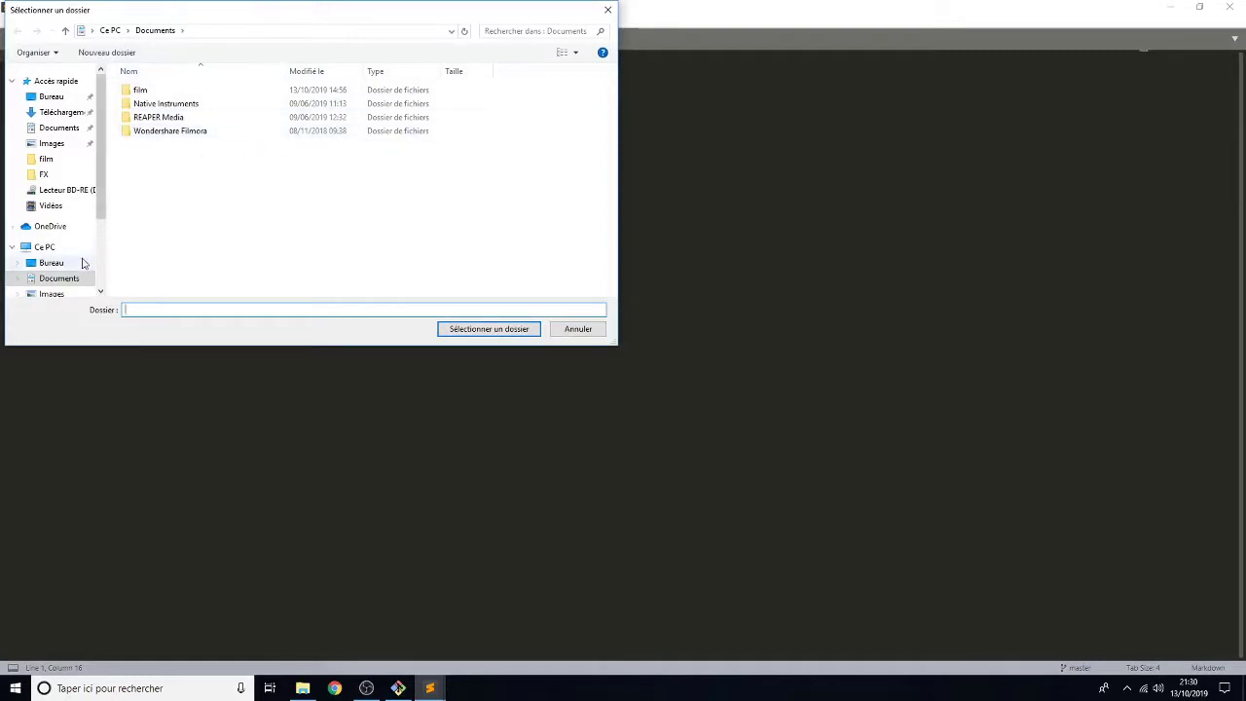
{"action": "scroll", "coordinate": [45, 202], "scroll_direction": "down", "scroll_amount": 1}
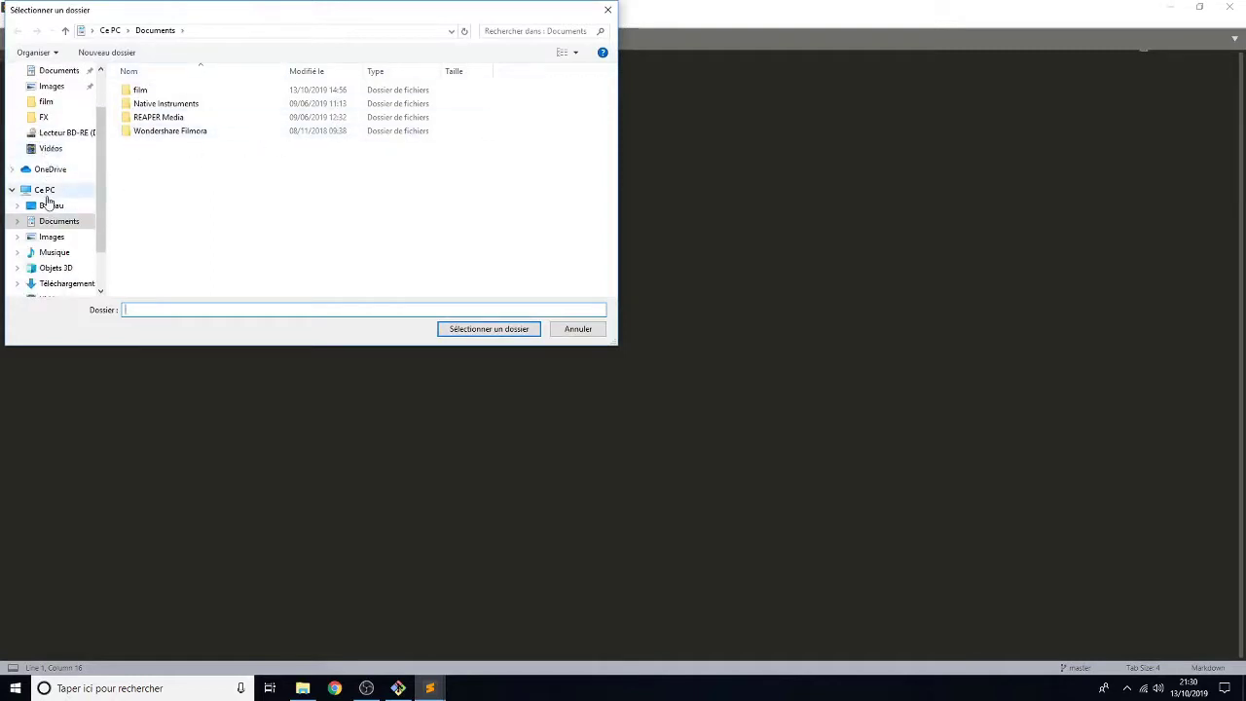
{"action": "scroll", "coordinate": [47, 202], "scroll_direction": "down", "scroll_amount": 1}
{"action": "left_click", "coordinate": [64, 268]}
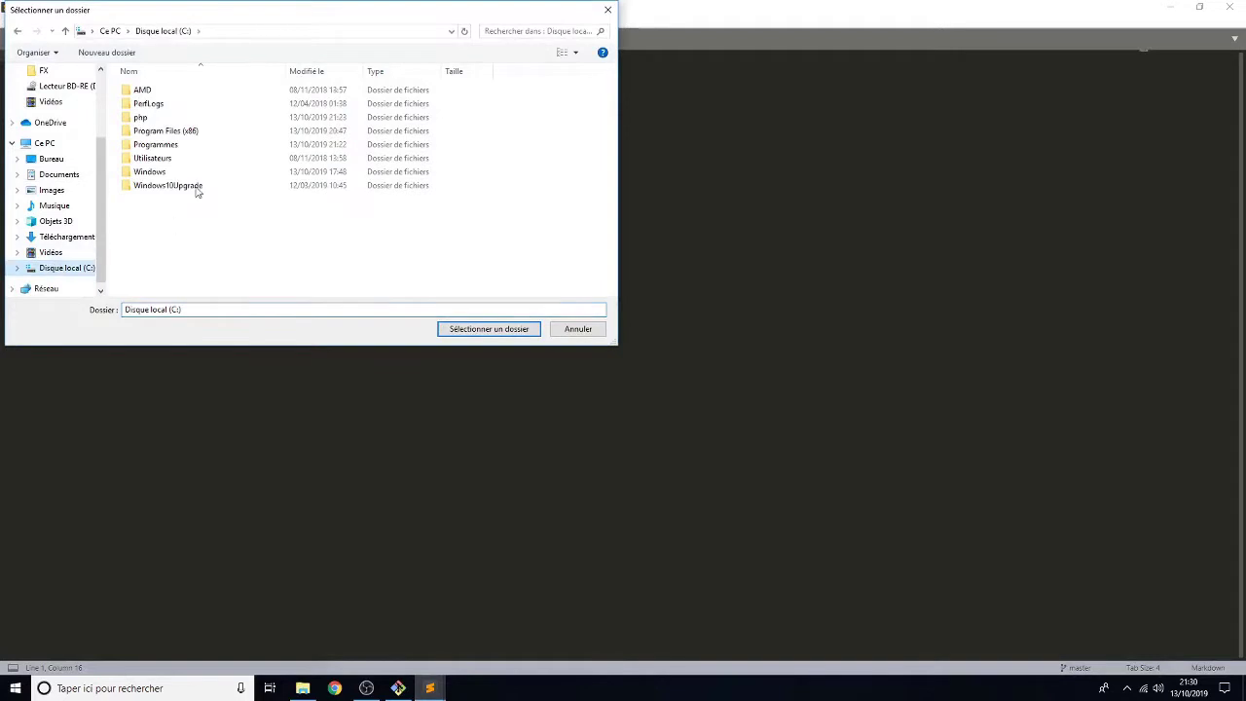
{"action": "double_click", "coordinate": [153, 162]}
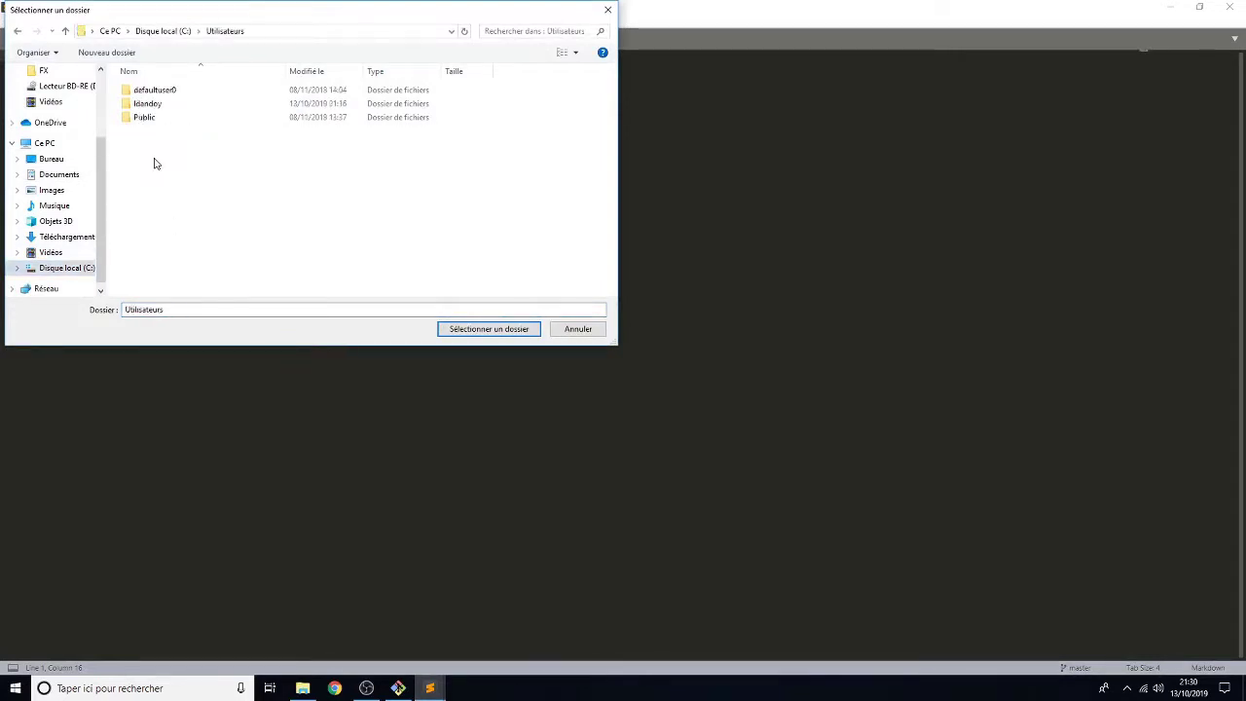
{"action": "double_click", "coordinate": [148, 103]}
{"action": "left_click", "coordinate": [153, 241]}
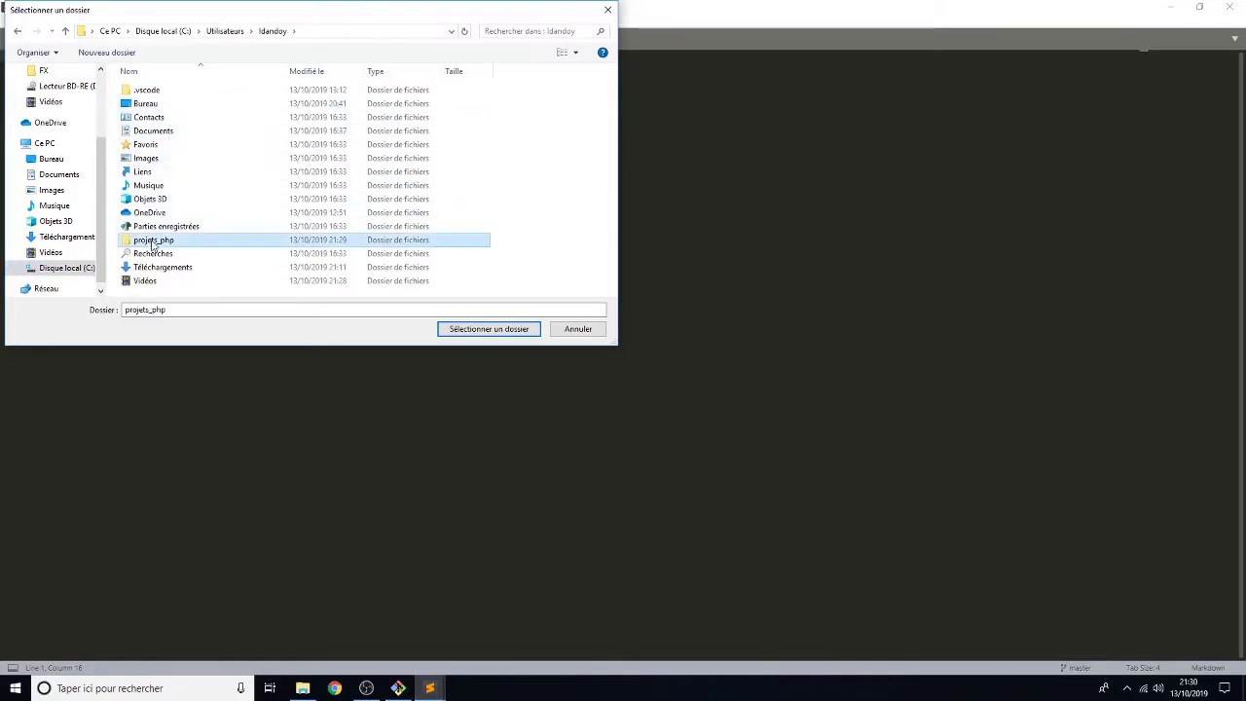
{"action": "double_click", "coordinate": [153, 242]}
{"action": "left_click", "coordinate": [160, 92]}
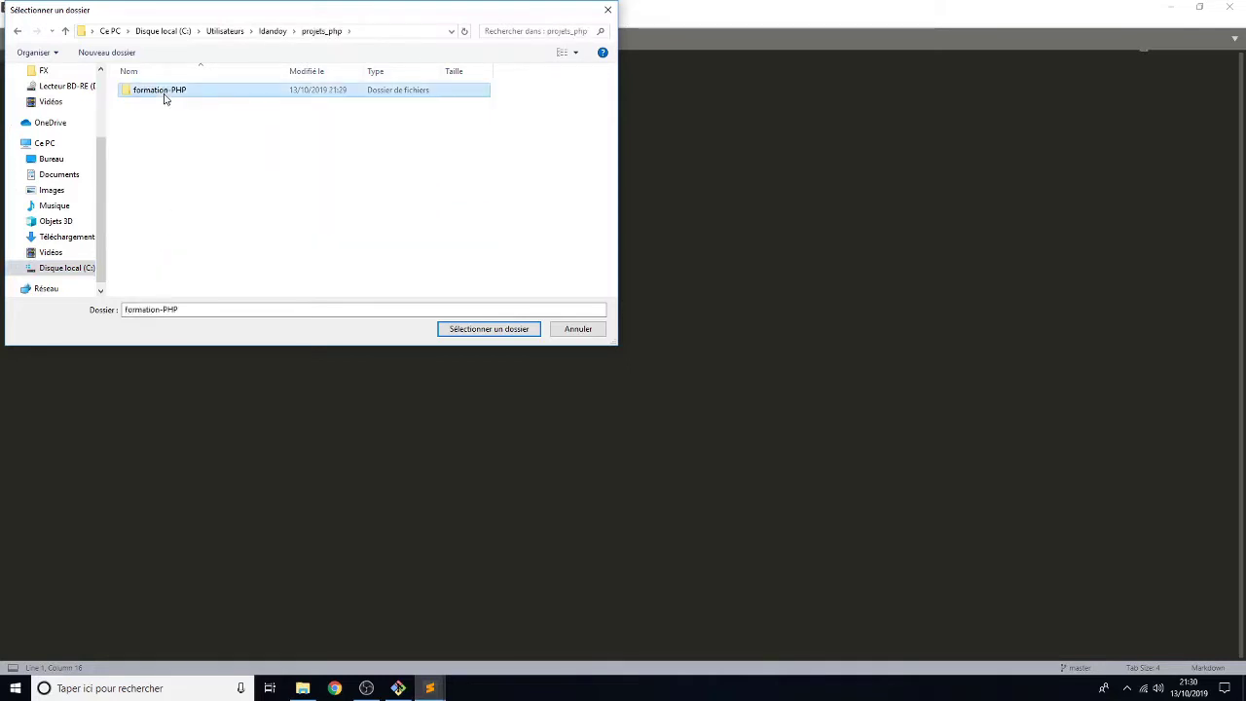
{"action": "left_click", "coordinate": [490, 330]}
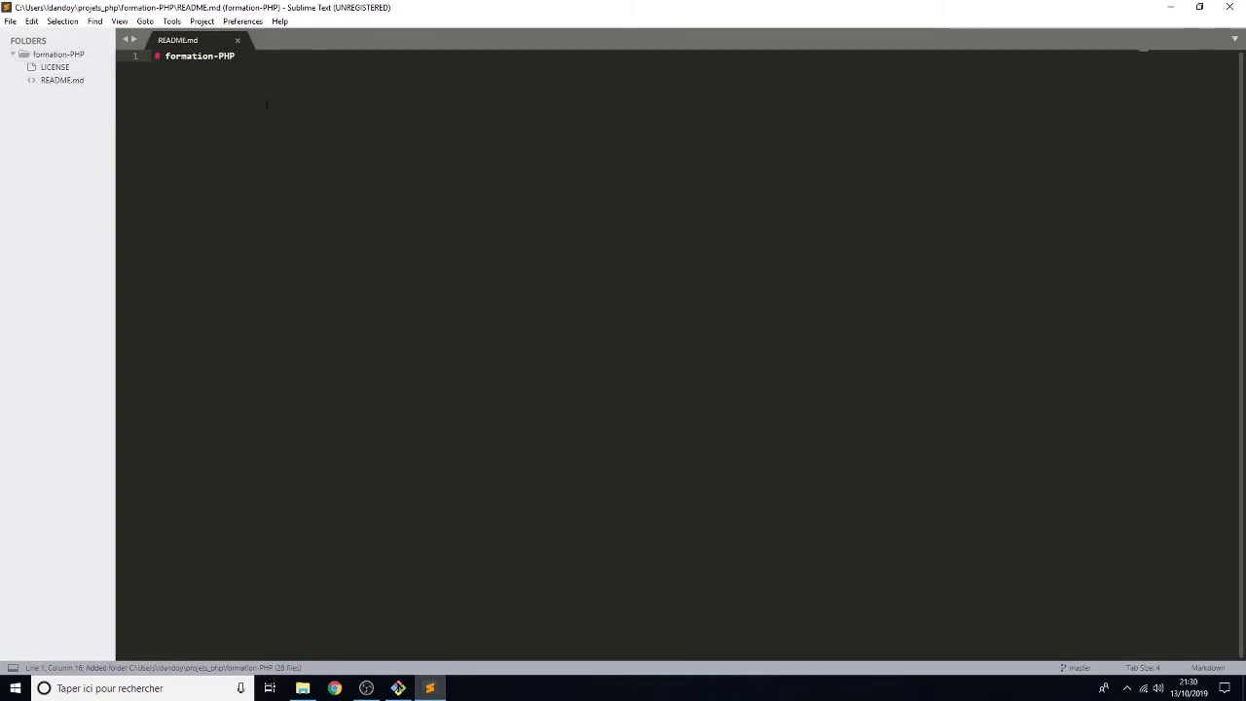
Step: Add "Ici vous allez trouver le code de la formation PHP" on line 3 of README.md, save it and close Sublime Text
{"action": "key", "text": "Return"}
{"action": "key", "text": "Return"}
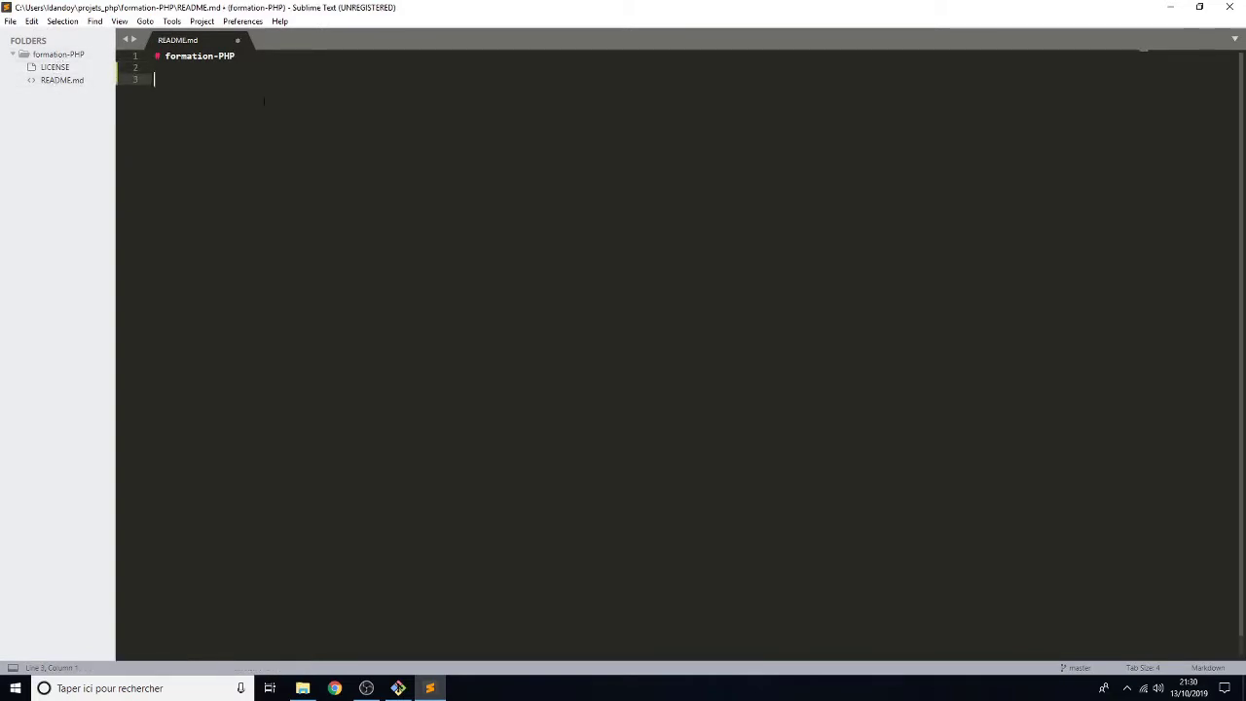
{"action": "type", "text": "Ici vous allr"}
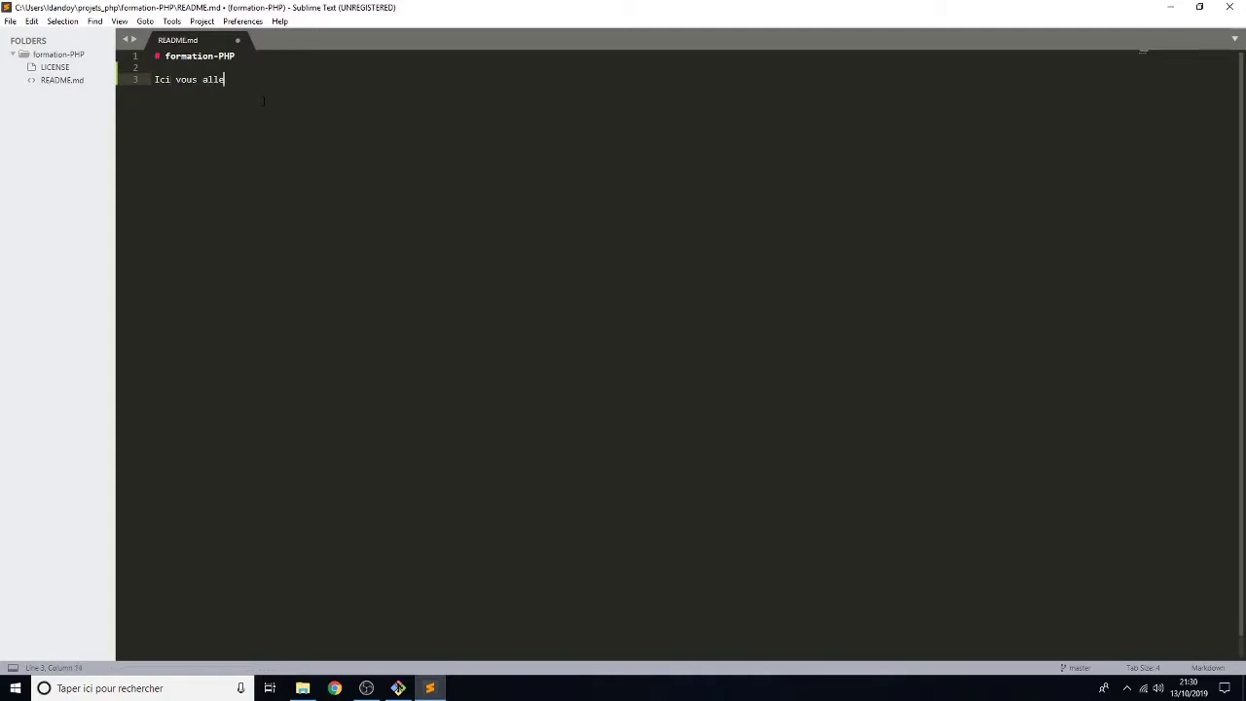
{"action": "type", "text": "z trouver le code de la formation PHP"}
{"action": "key", "text": "ctrl+s"}
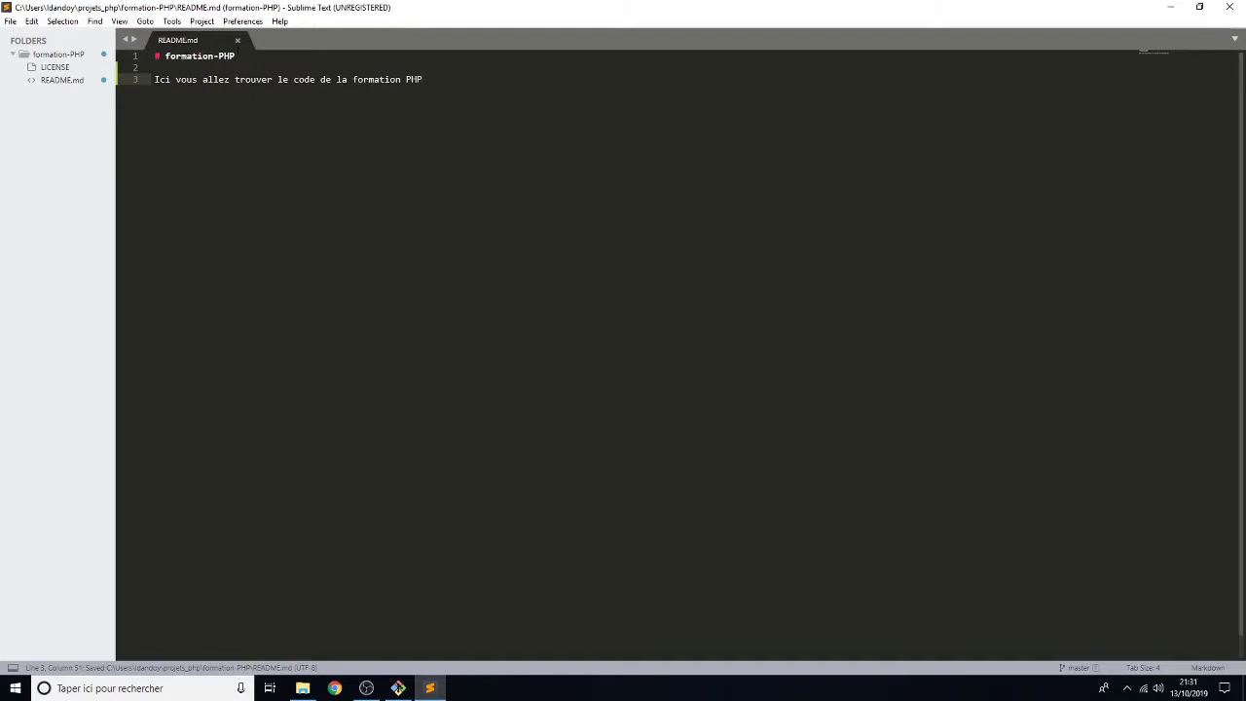
{"action": "left_click", "coordinate": [236, 40]}
{"action": "left_click", "coordinate": [1229, 7]}
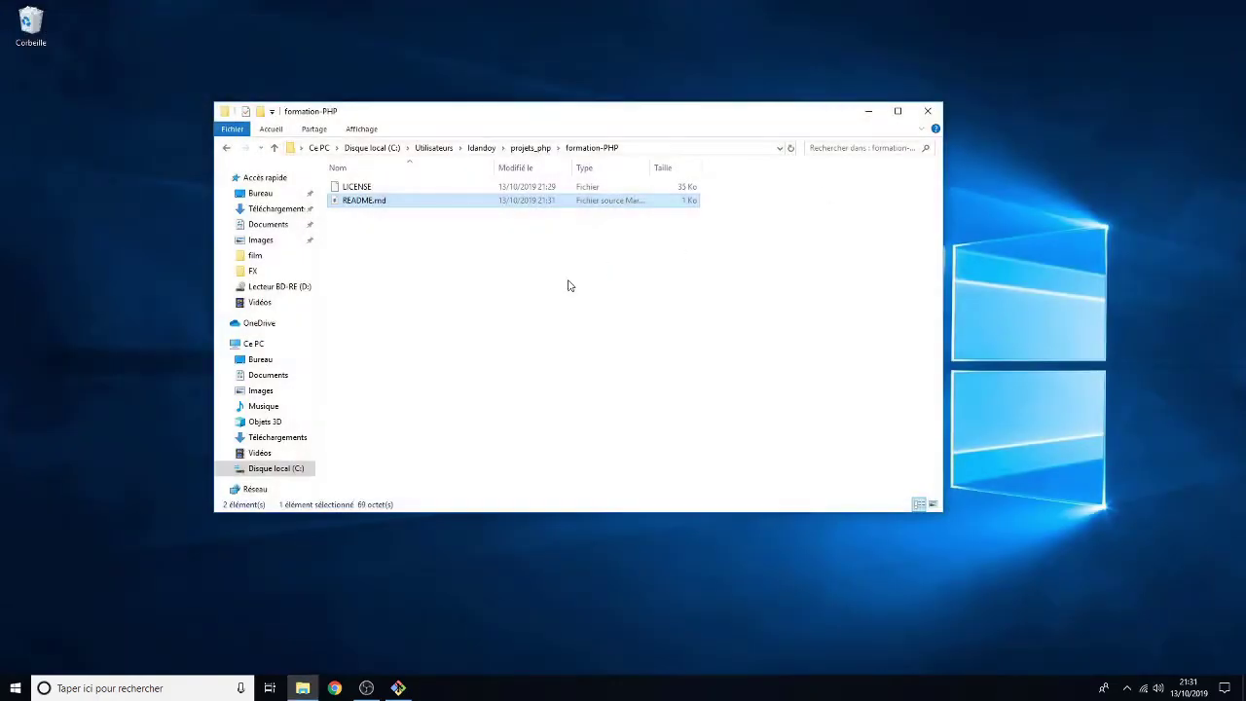
Step: Switch to Git Bash and check the formation-PHP repository's state with git status
{"action": "left_click", "coordinate": [398, 688]}
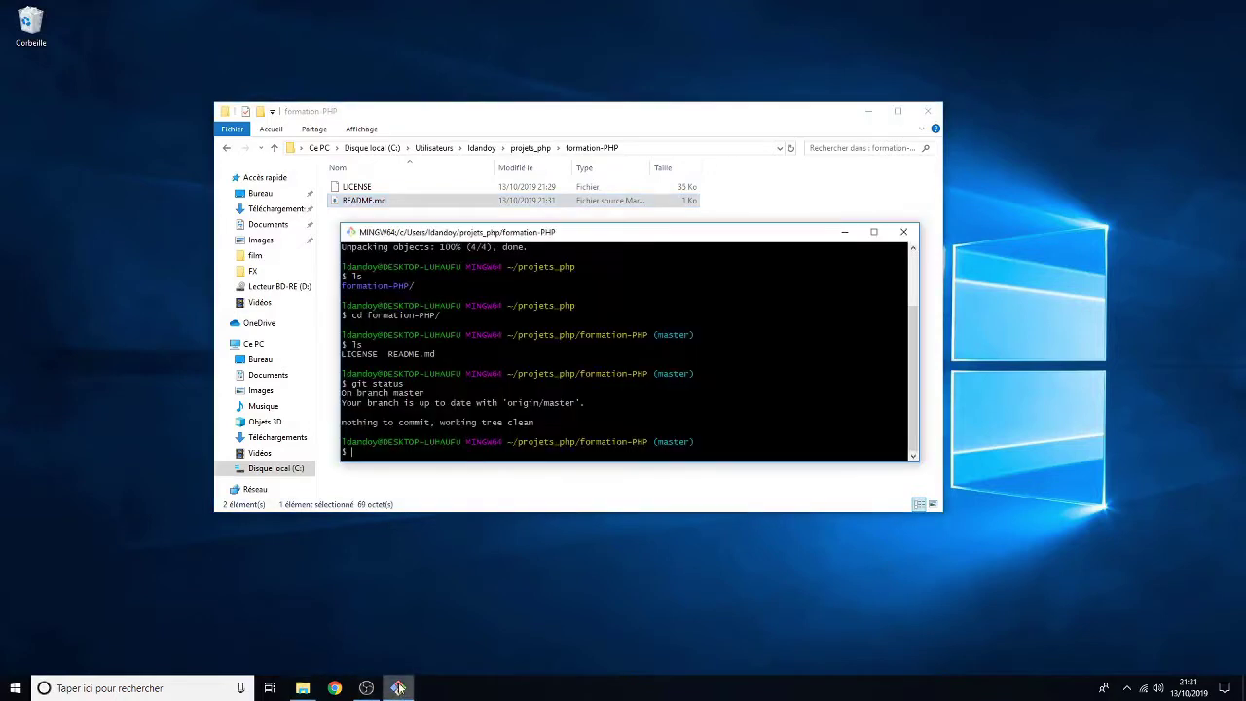
{"action": "type", "text": "git status"}
{"action": "key", "text": "Return"}
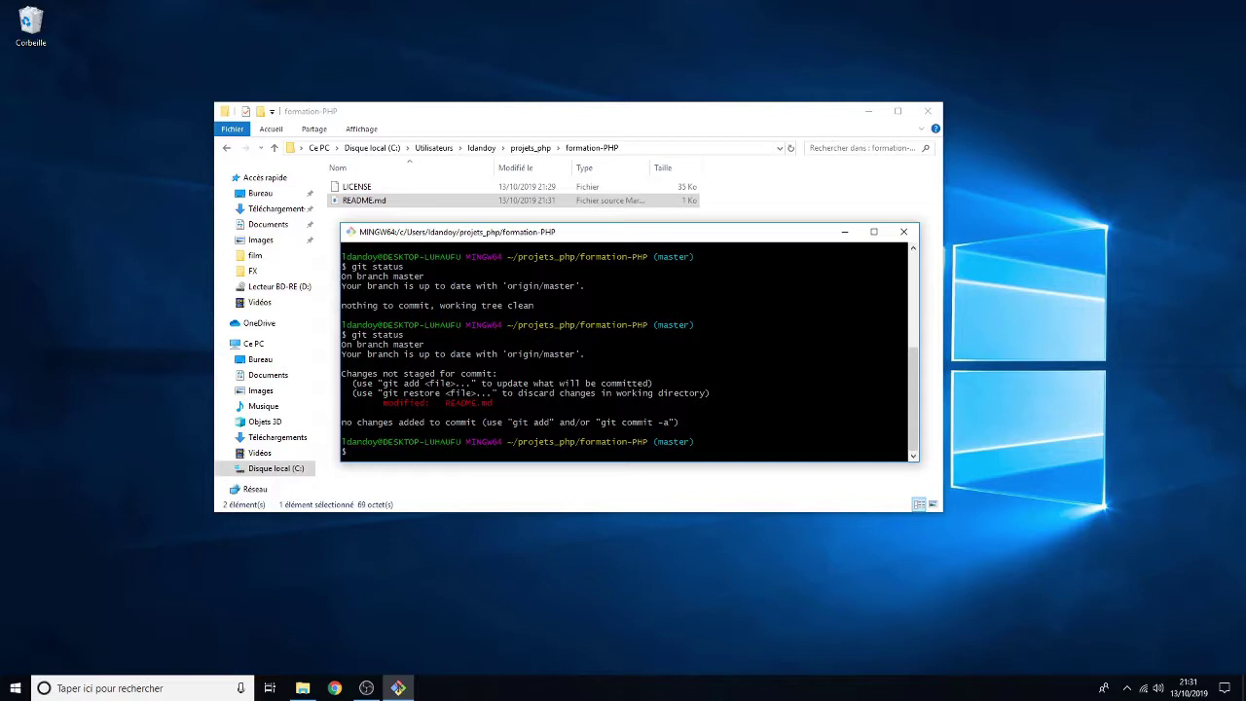
Step: Stage README.md with git add and enter a git commit -m command whose message starts with 'Mise à jour'
{"action": "type", "text": "git add RE"}
{"action": "key", "text": "Tab"}
{"action": "key", "text": "Return"}
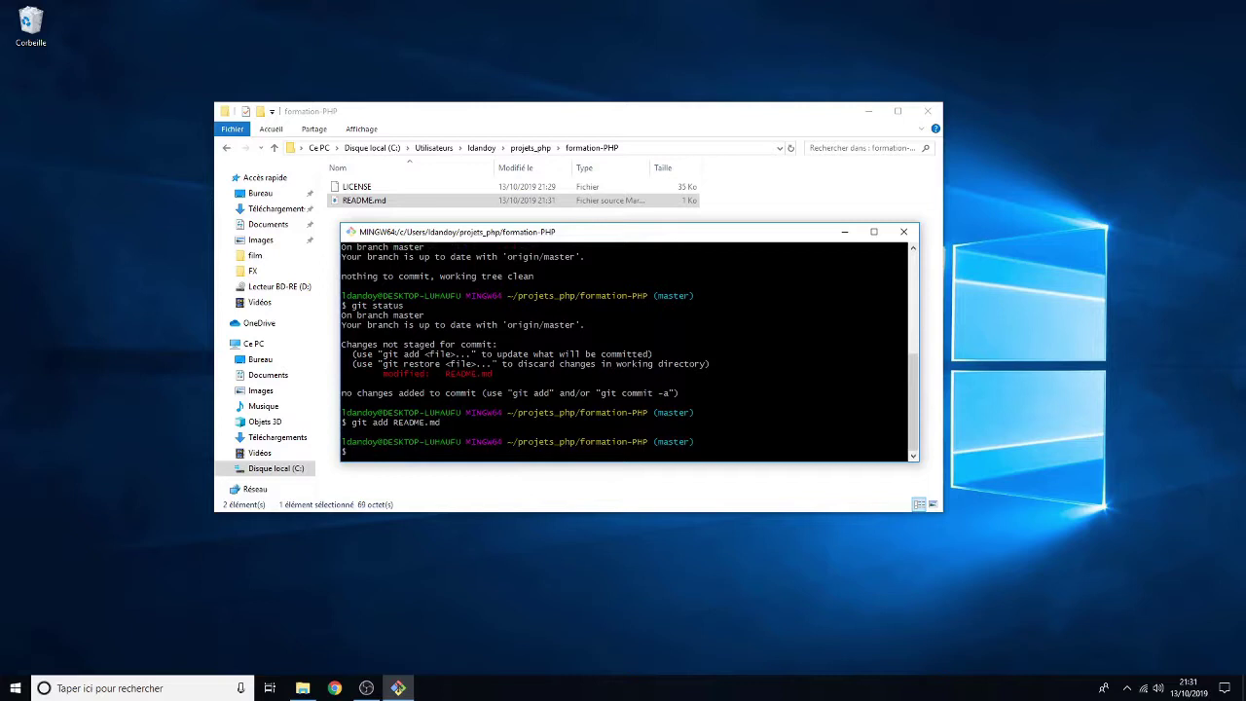
{"action": "type", "text": "git commit -m 'Mise à jour"}
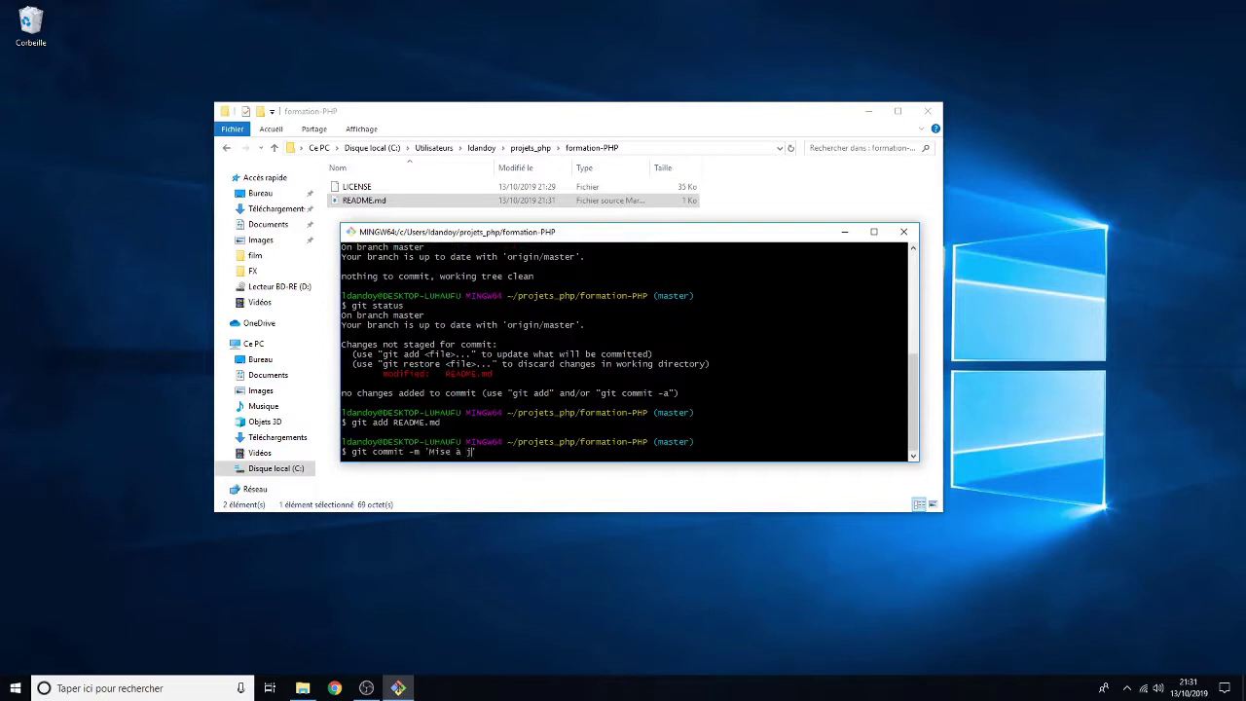